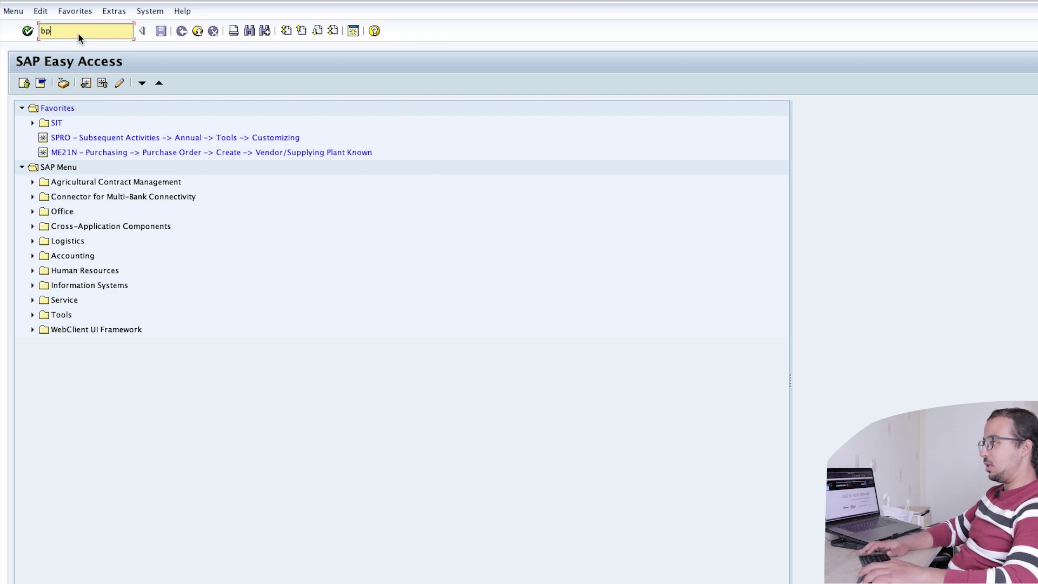
# Step: Find the business partner Domestic Customer US 3 and display it in the role FLCU01 Customer
pyautogui.click(146, 181)
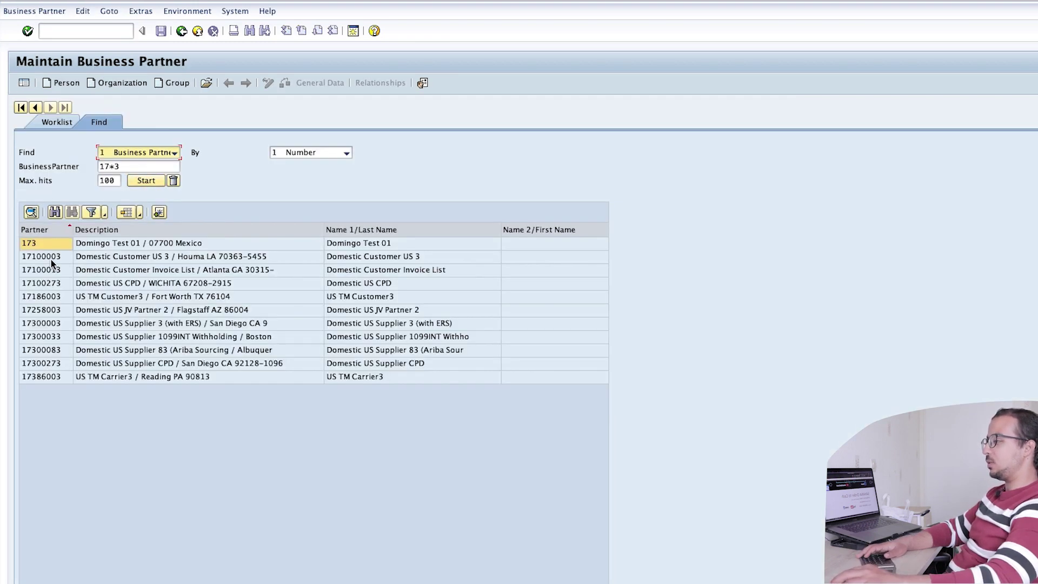
pyautogui.doubleClick(56, 258)
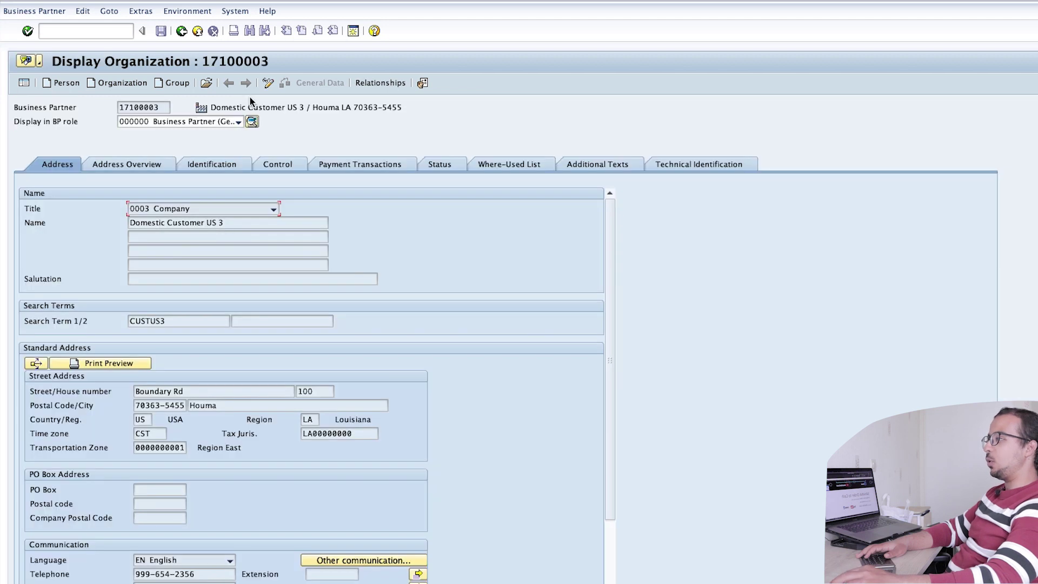
pyautogui.click(209, 121)
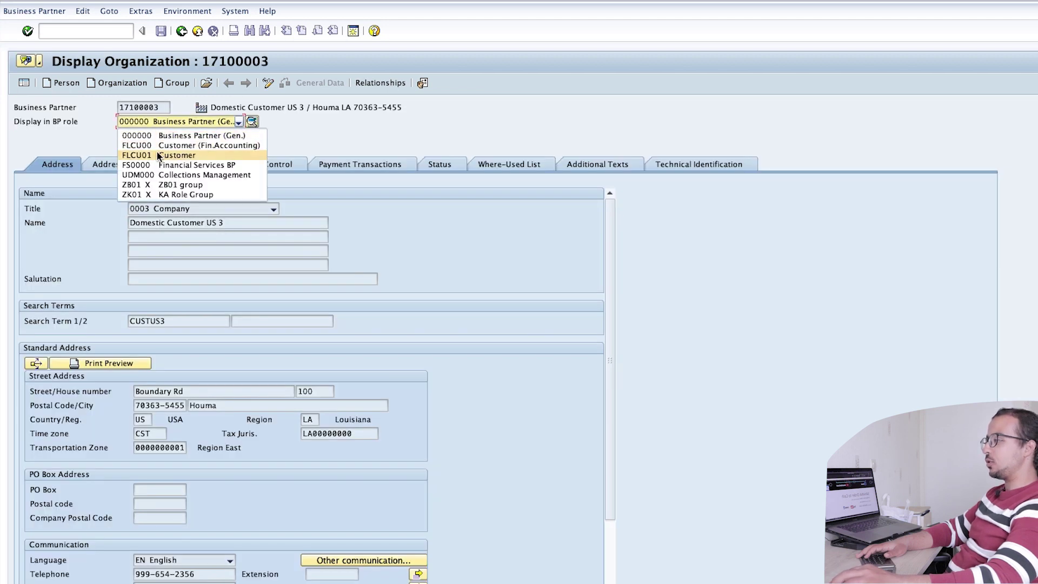
pyautogui.click(184, 156)
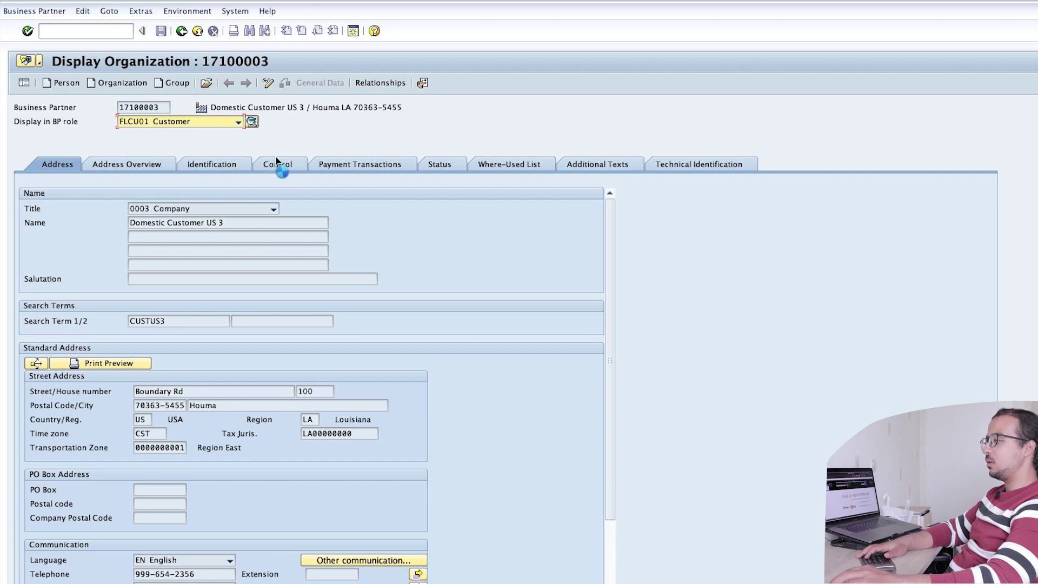
# Step: Check the POD relevance and POD timeframe in the customer's sales area shipping data, and leave the record
pyautogui.click(390, 83)
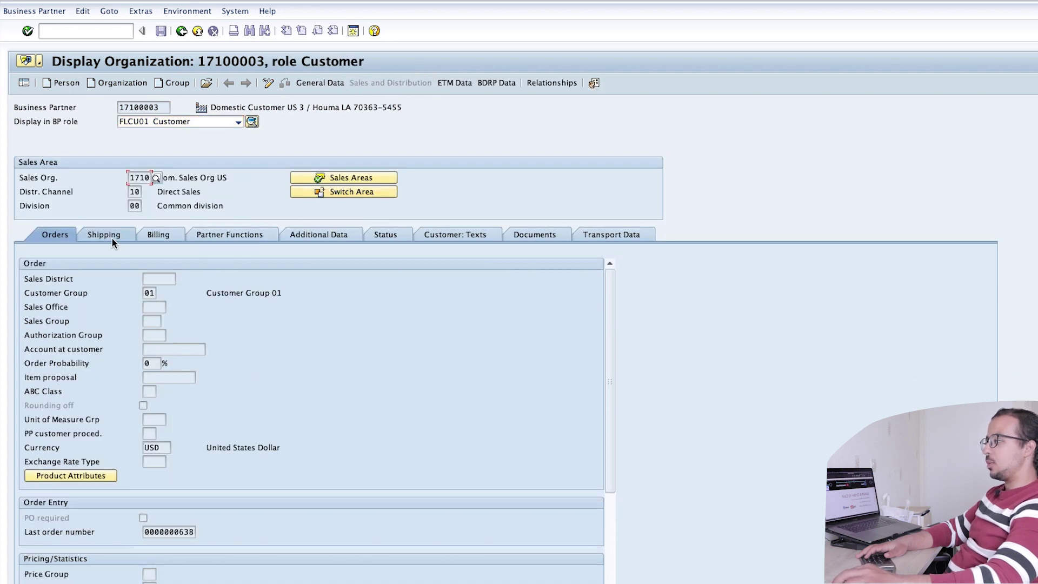
pyautogui.click(112, 238)
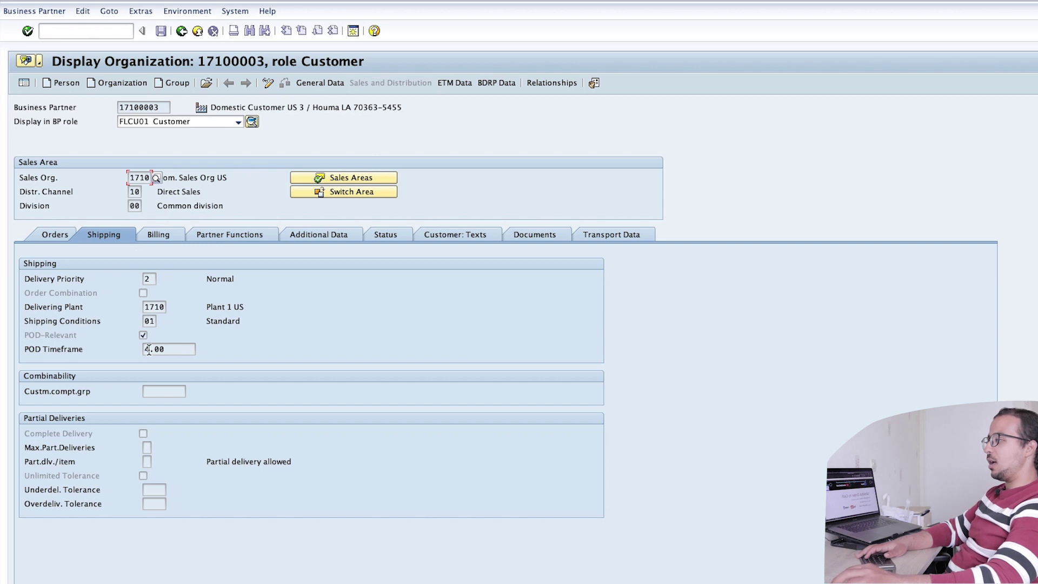
pyautogui.click(34, 335)
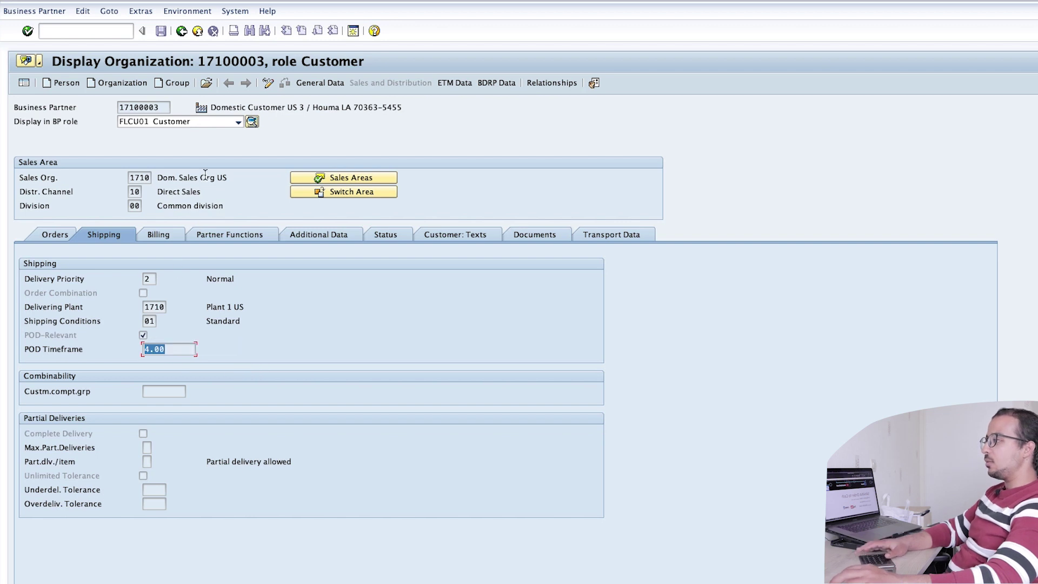
pyautogui.click(184, 31)
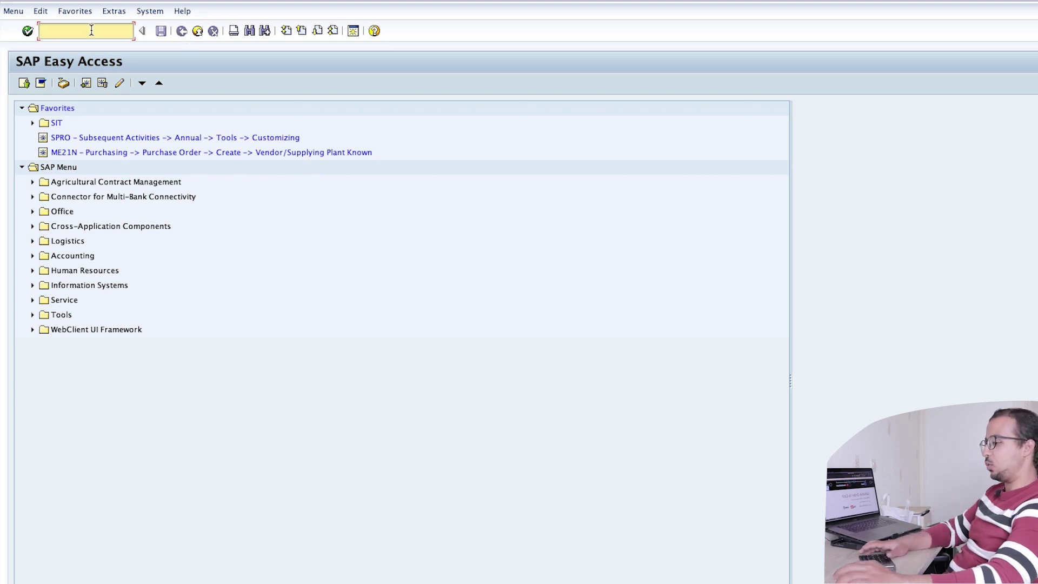
# Step: Start transaction MM03 to display material TG12
pyautogui.write('mm')
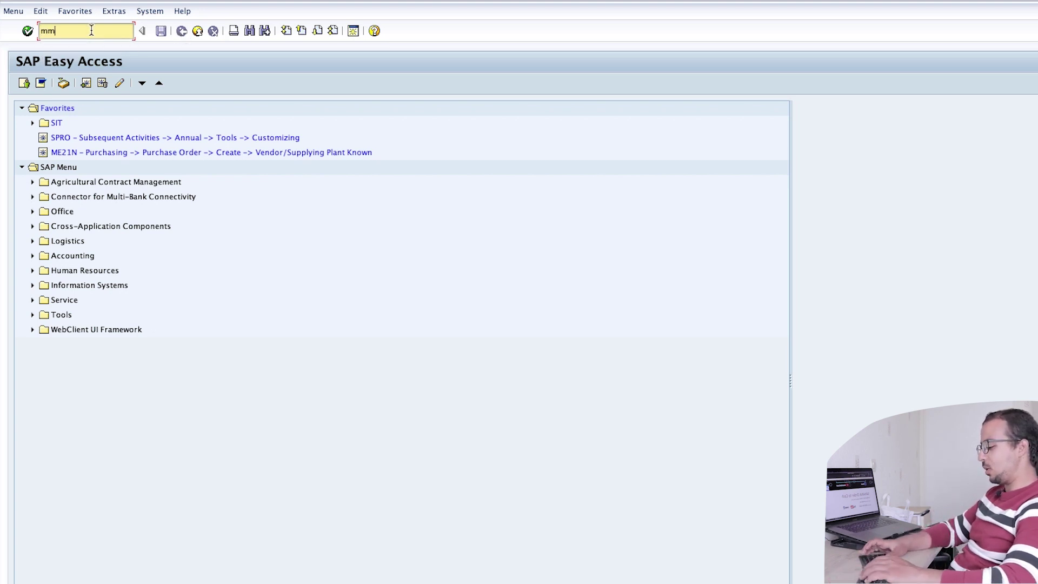
pyautogui.write('03')
pyautogui.press('Return')
pyautogui.write('tg12')
pyautogui.press('Return')
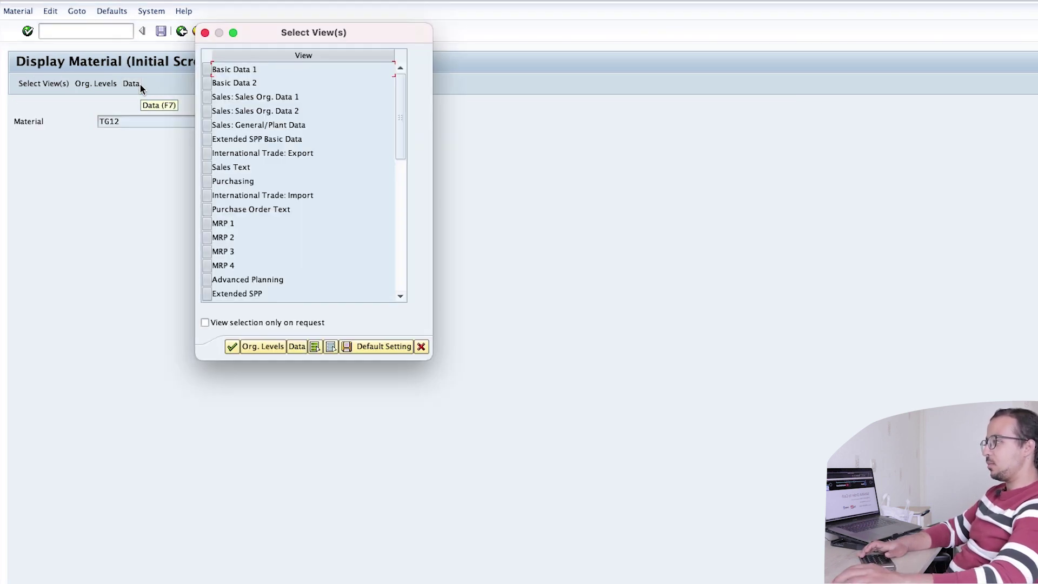
# Step: Display the Accounting 1 view of material TG12 for plant 1710
pyautogui.click(401, 206)
pyautogui.click(207, 97)
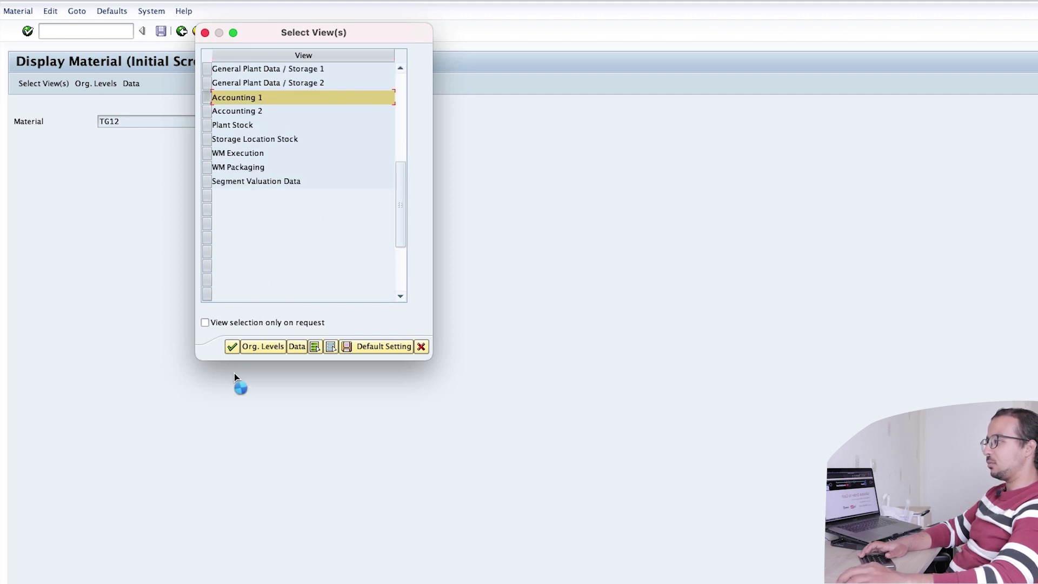
pyautogui.click(232, 347)
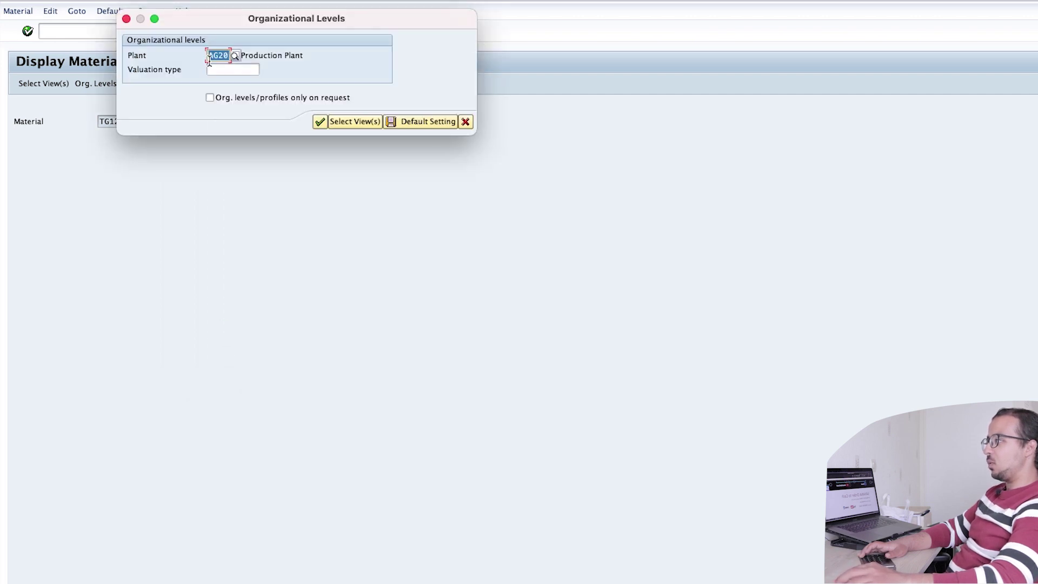
pyautogui.write('1710')
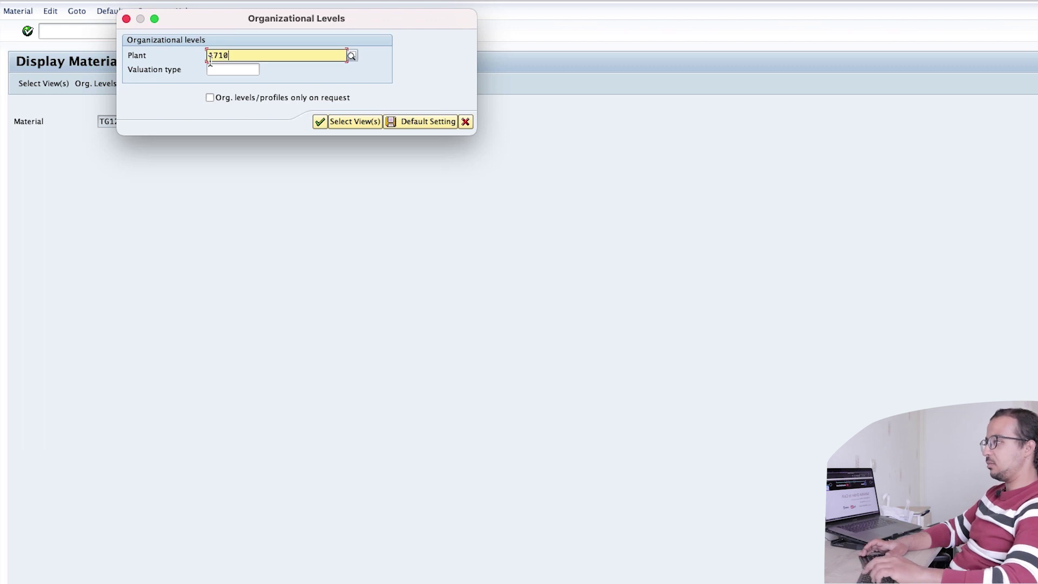
pyautogui.press('Return')
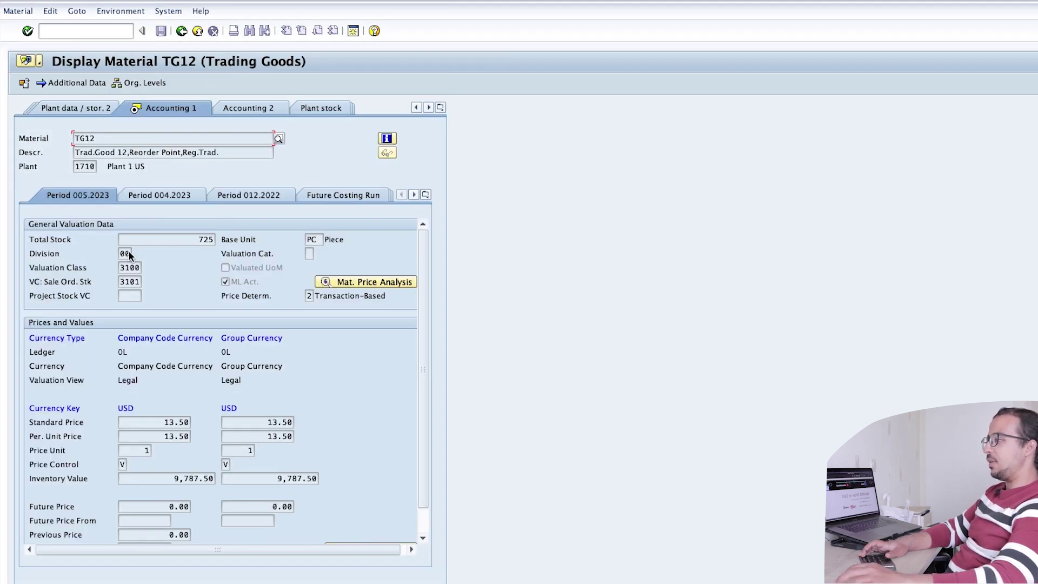
# Step: Compare the material's valuation class with its sales order stock valuation class, and exit the material display
pyautogui.doubleClick(120, 268)
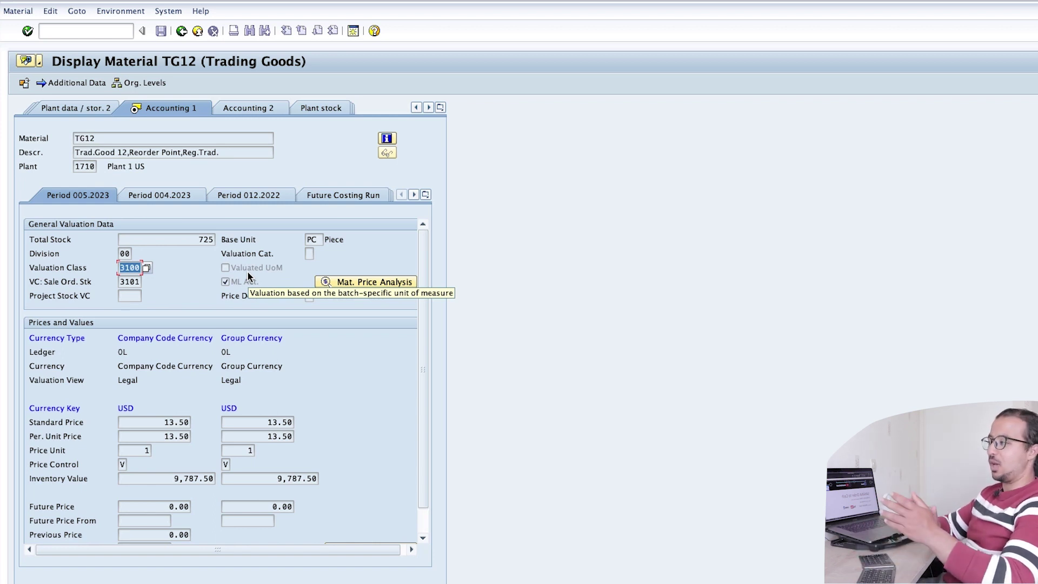
pyautogui.click(121, 267)
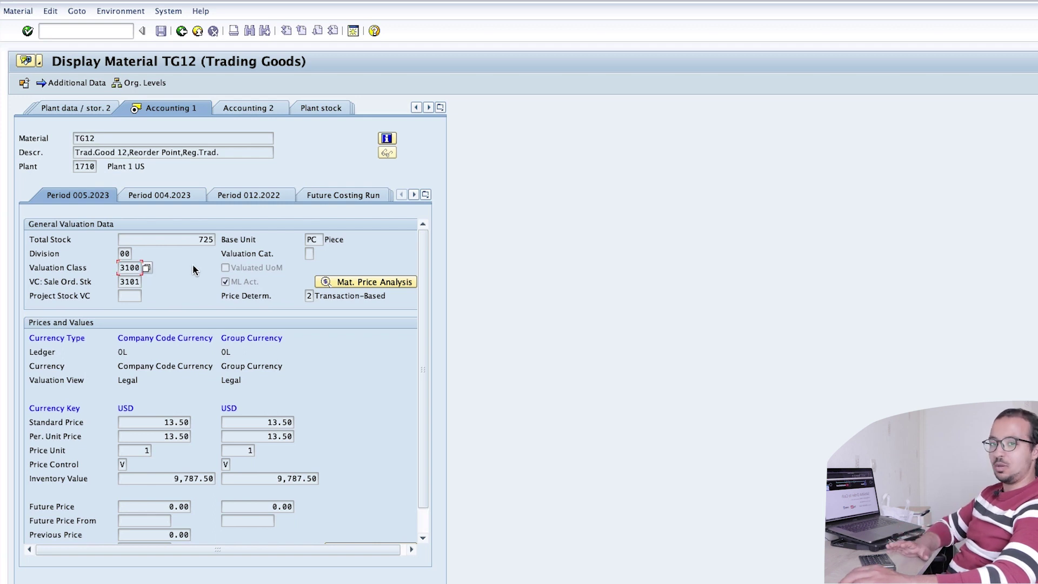
pyautogui.click(30, 281)
pyautogui.moveTo(30, 282); pyautogui.dragTo(58, 282)
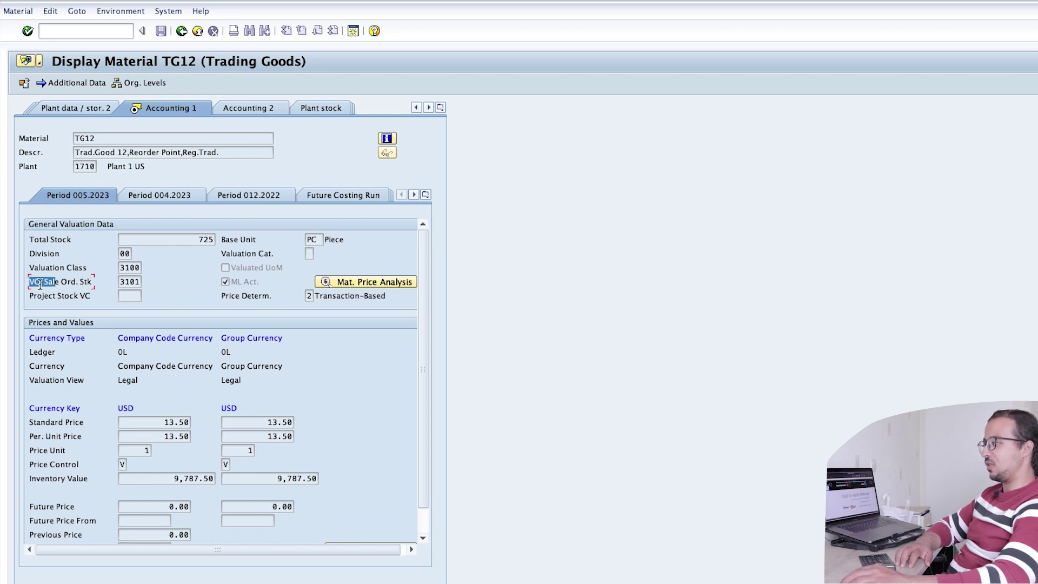
pyautogui.doubleClick(129, 282)
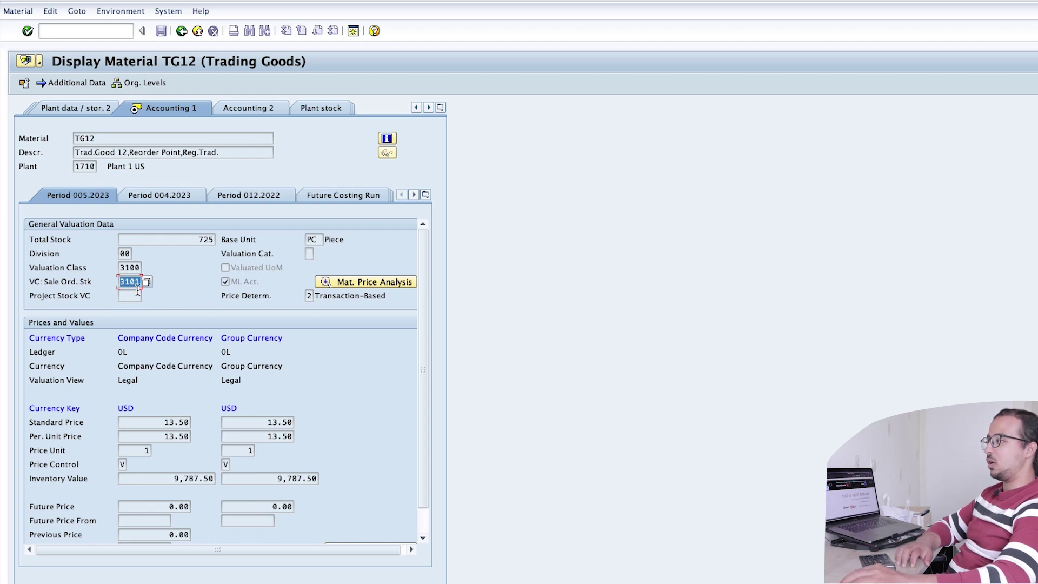
pyautogui.press('Right')
pyautogui.hotkey('shift', 'Left')
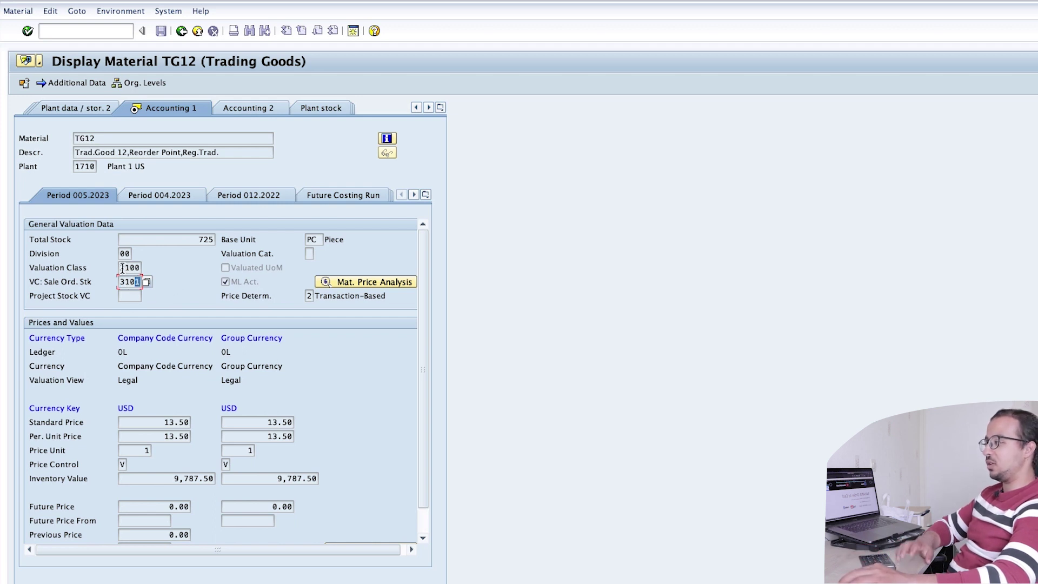
pyautogui.doubleClick(128, 271)
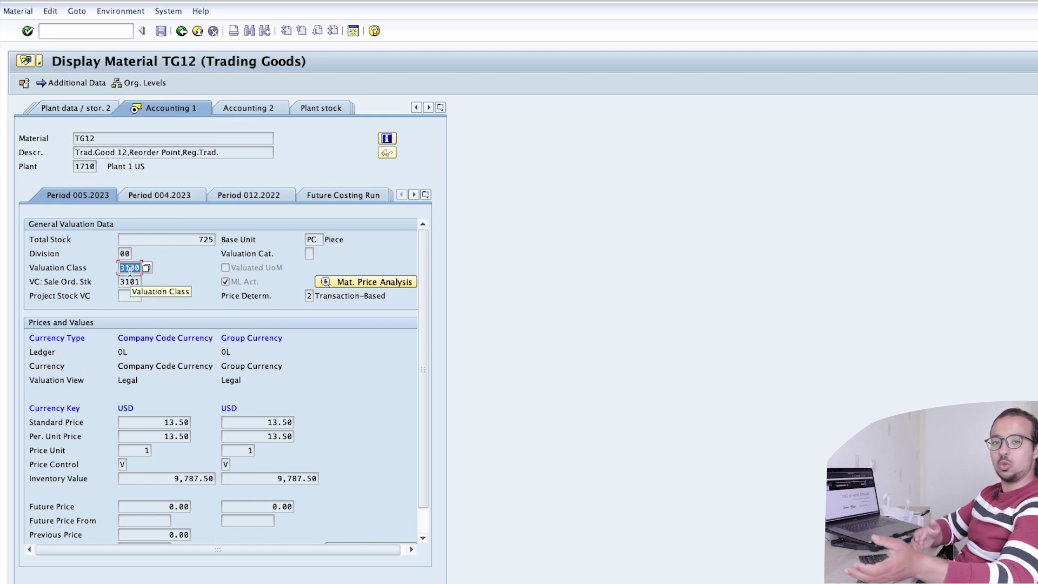
pyautogui.moveTo(129, 281); pyautogui.dragTo(142, 281)
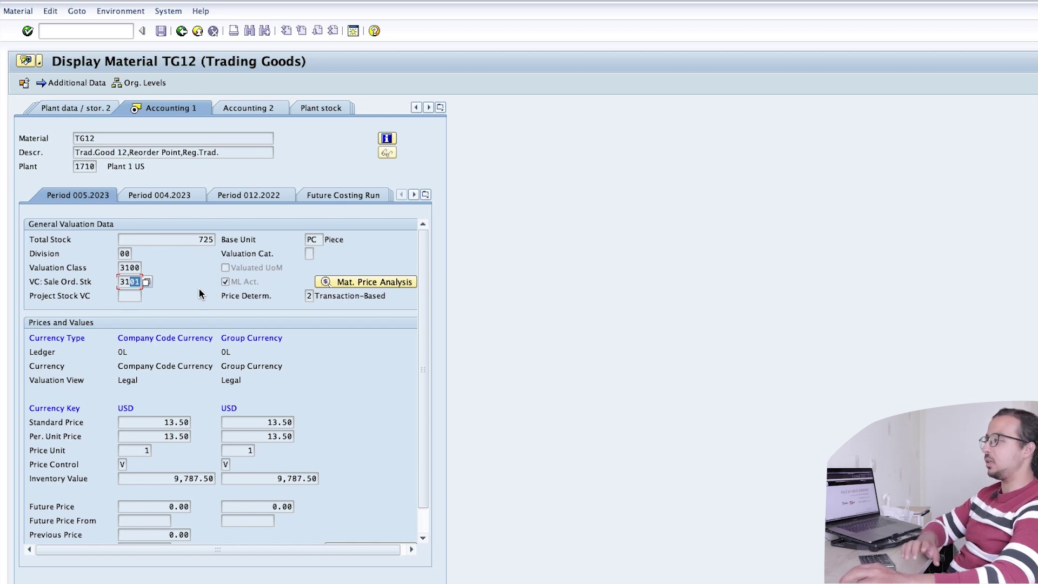
pyautogui.click(198, 31)
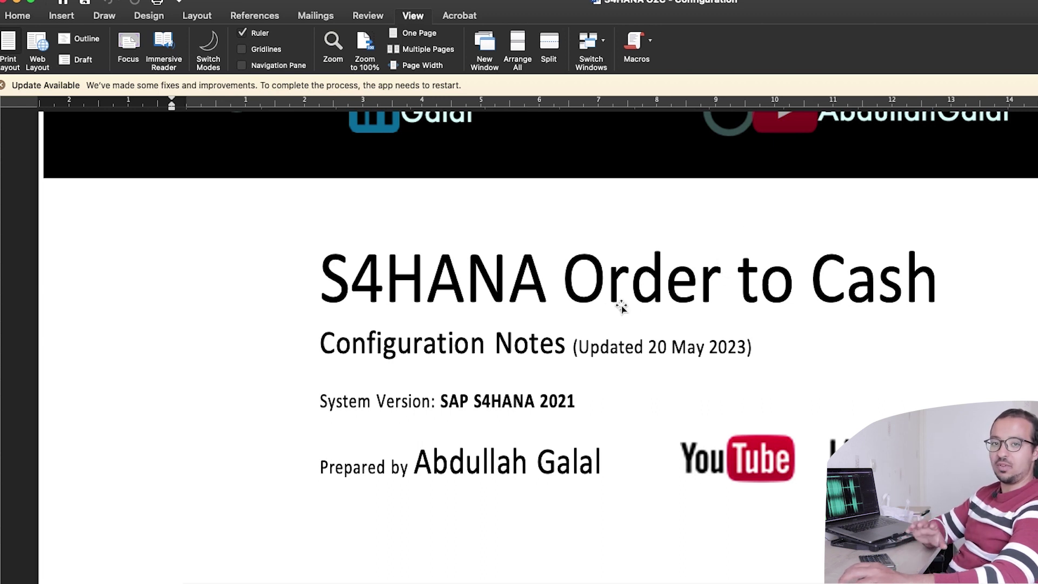
# Step: Review the table of contents in the S4HANA Order to Cash configuration notes in Word, and return to SAP
pyautogui.scroll(-10, 607, 345)
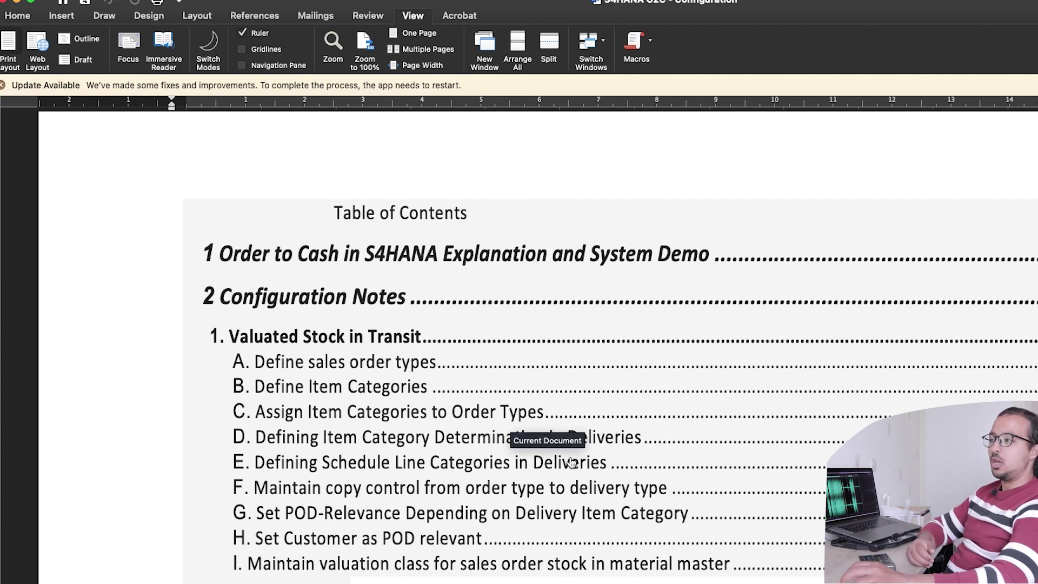
pyautogui.click(853, 157)
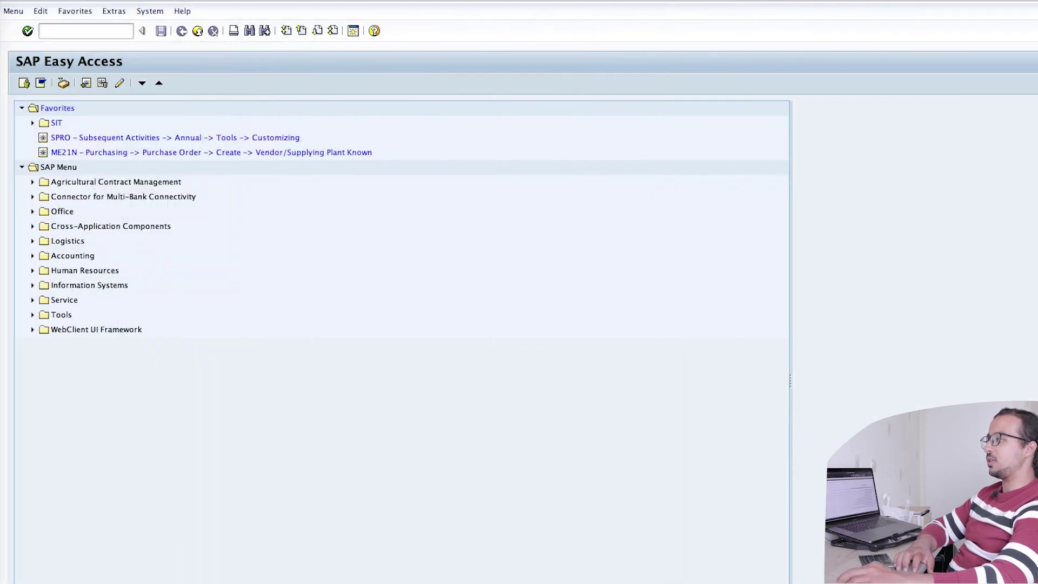
# Step: Start a new sales order in transaction VA01 with order type ORIT for sales area 1710/10/00
pyautogui.click(101, 30)
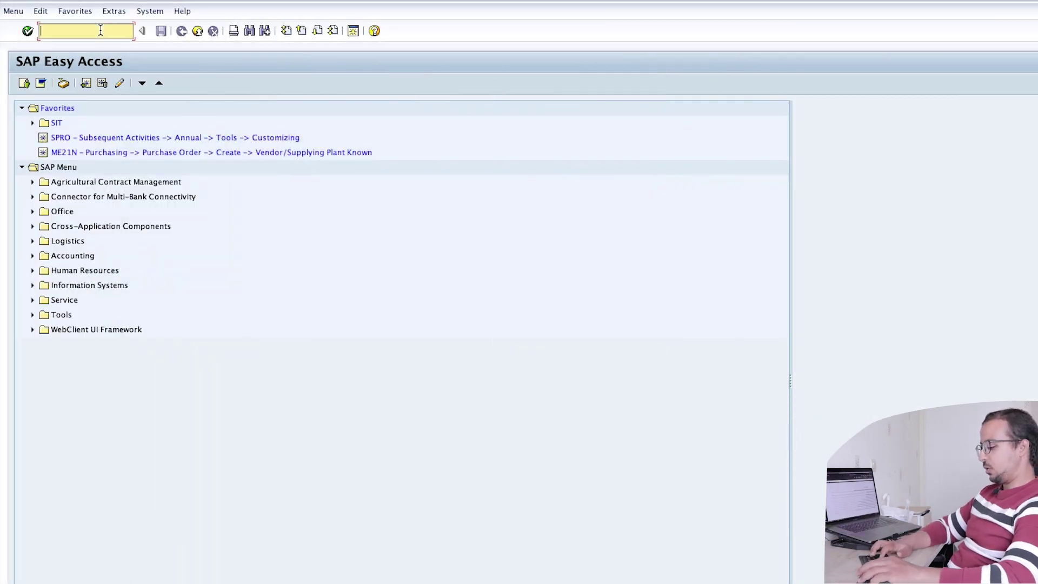
pyautogui.write('va01')
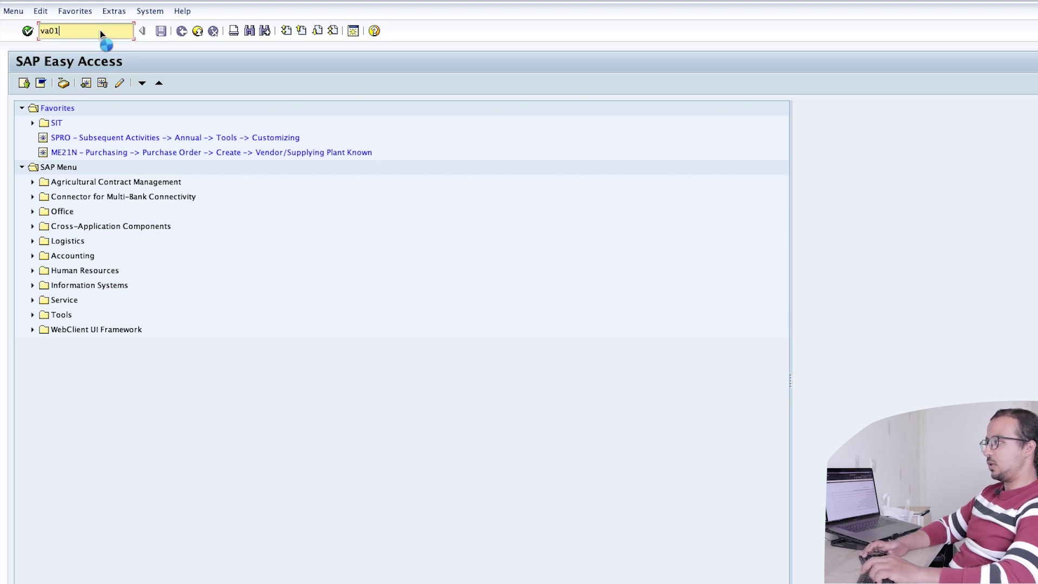
pyautogui.press('Return')
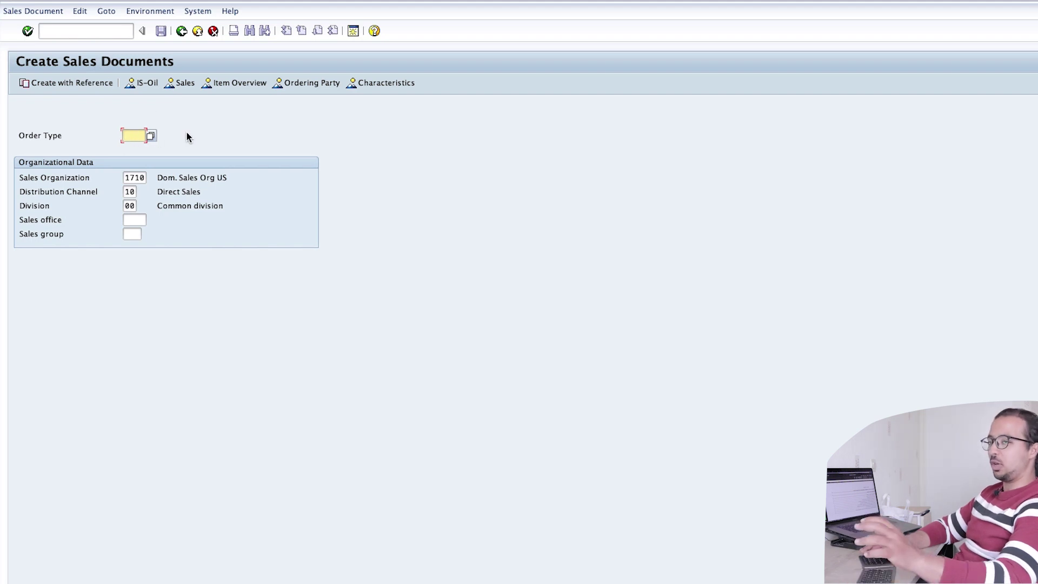
pyautogui.write('or')
pyautogui.press('Down')
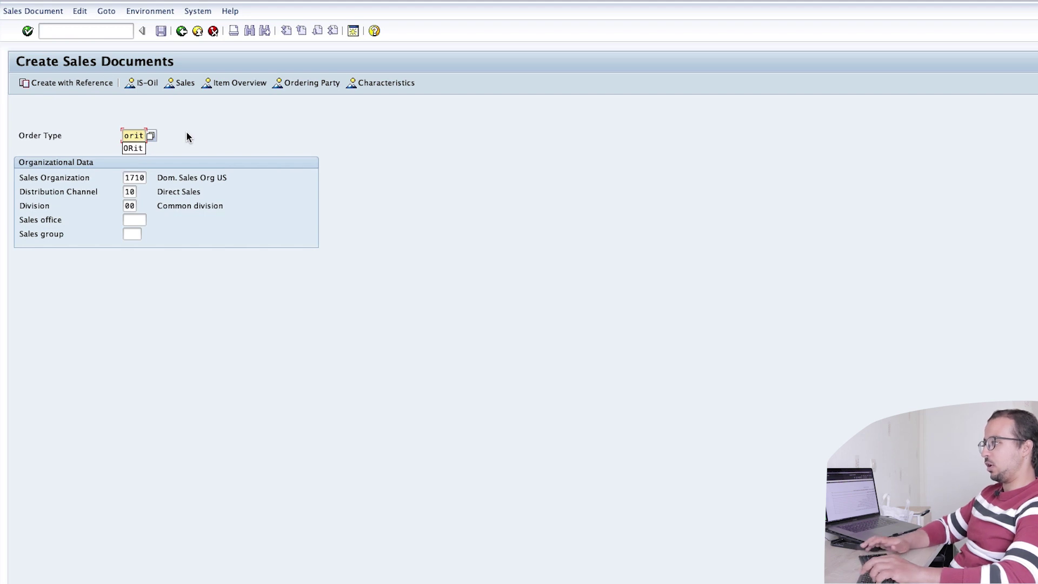
pyautogui.press('Return')
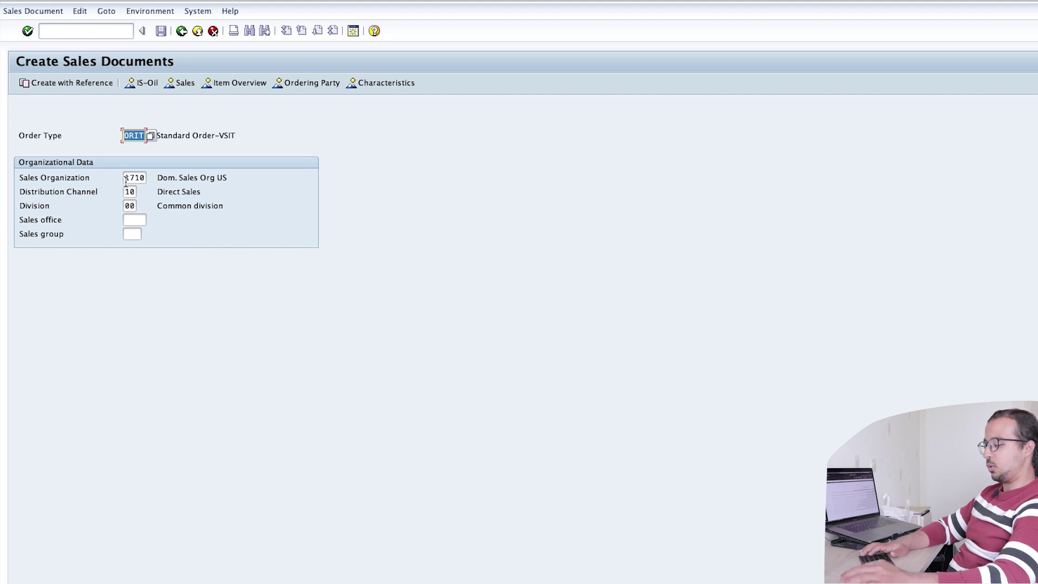
pyautogui.press('Return')
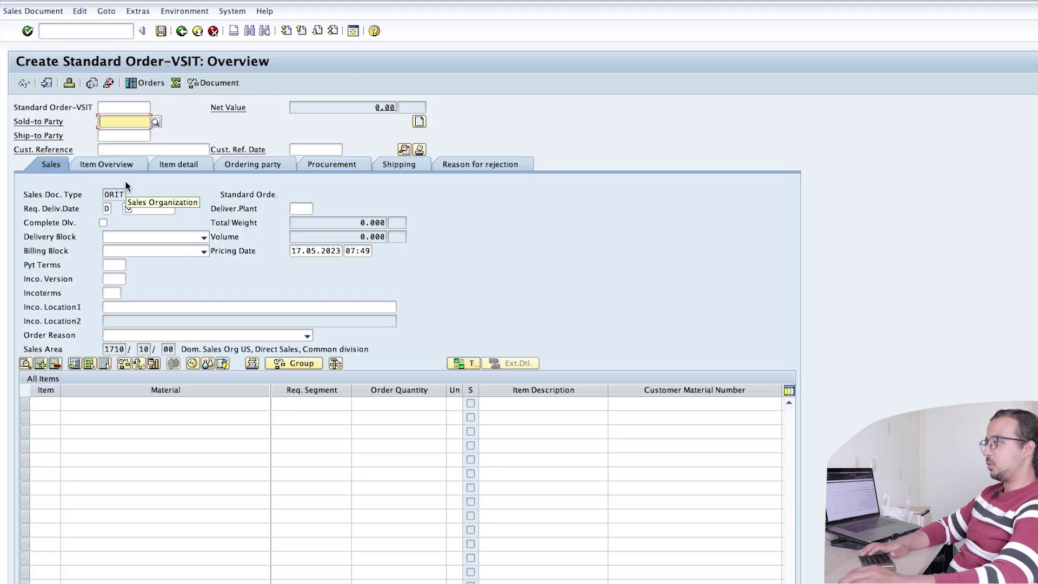
# Step: Enter the customer's number as the sold-to party and set the customer reference to Test POD
pyautogui.click(122, 120)
pyautogui.click(119, 134)
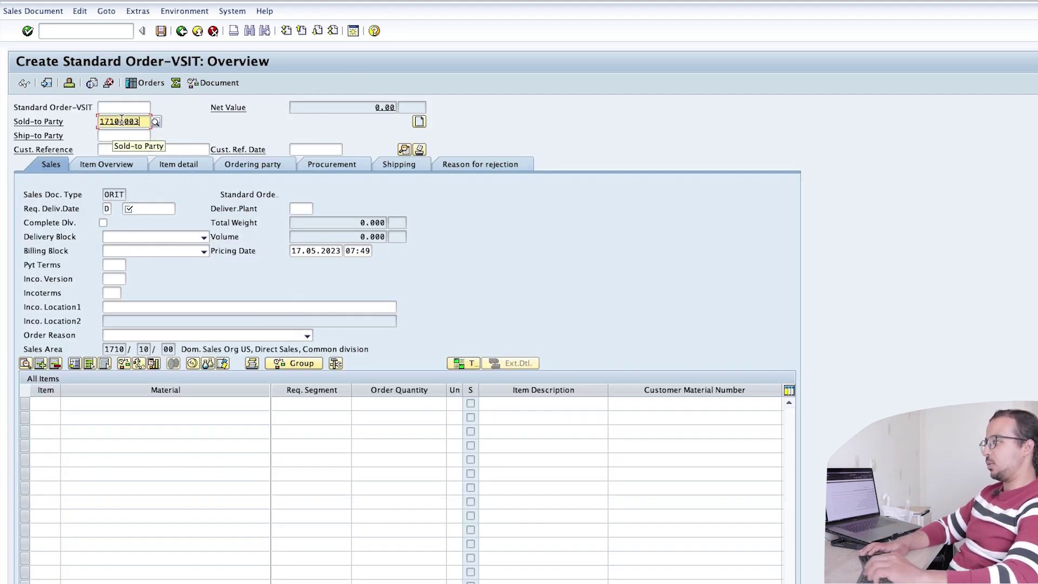
pyautogui.click(118, 145)
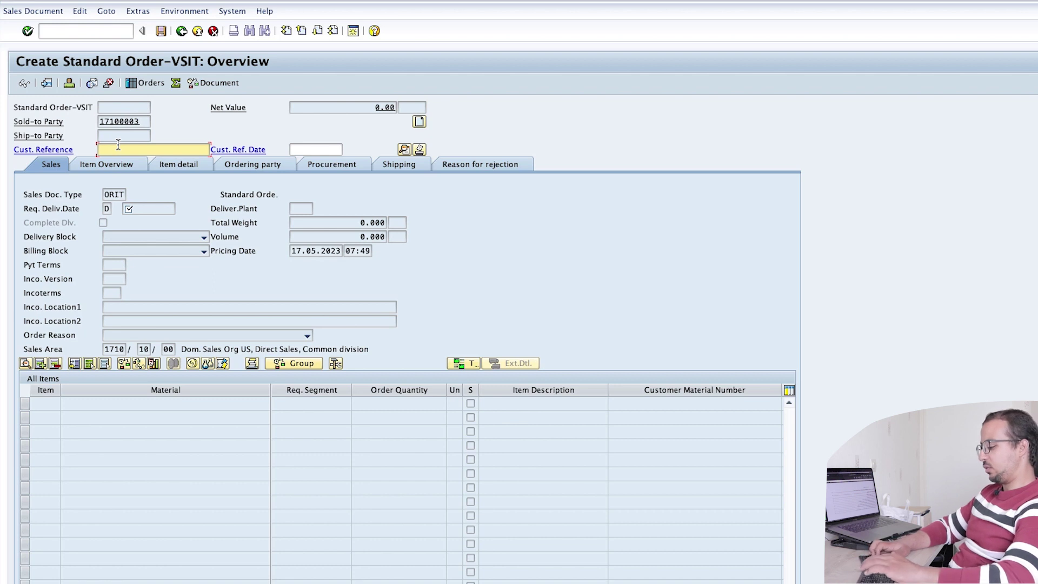
pyautogui.write('Test POD')
pyautogui.press('Return')
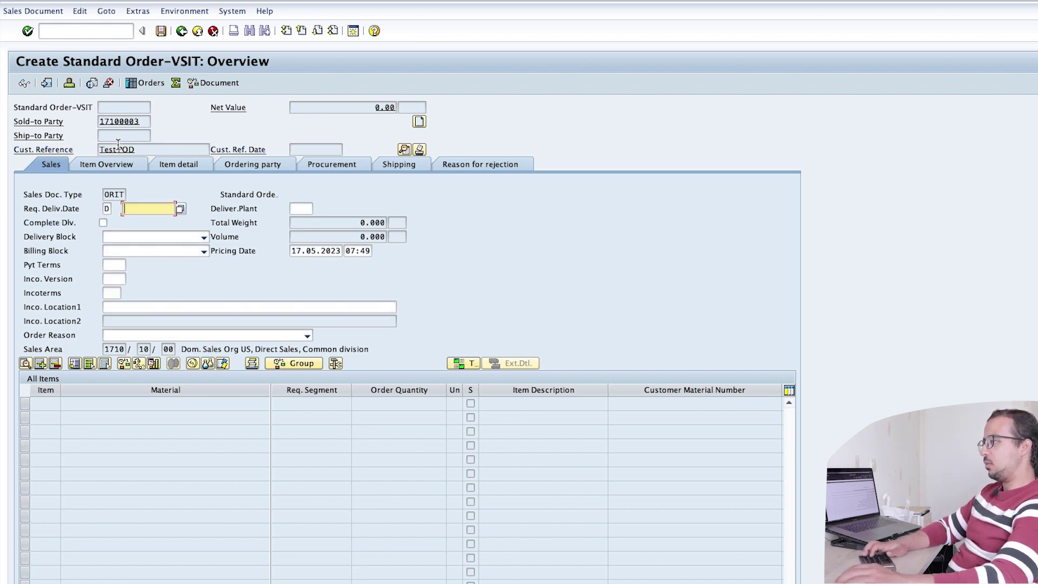
# Step: Set the order's requested delivery date to 01.06.2023
pyautogui.click(167, 207)
pyautogui.press('Down')
pyautogui.press('Return')
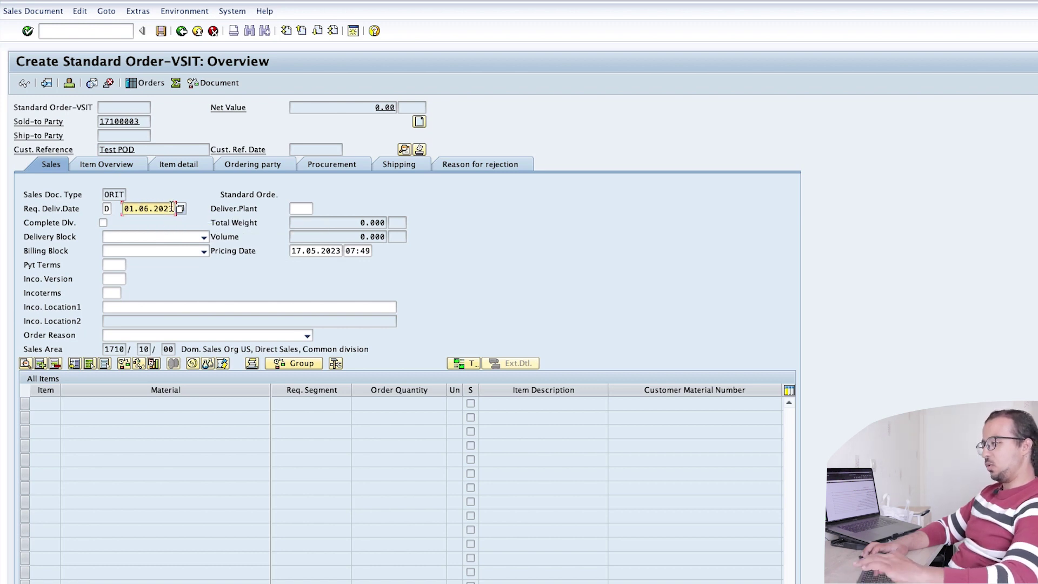
pyautogui.press('Return')
# Step: Add material TG12 as the first order item with an order quantity of 40 PC
pyautogui.write('TG12')
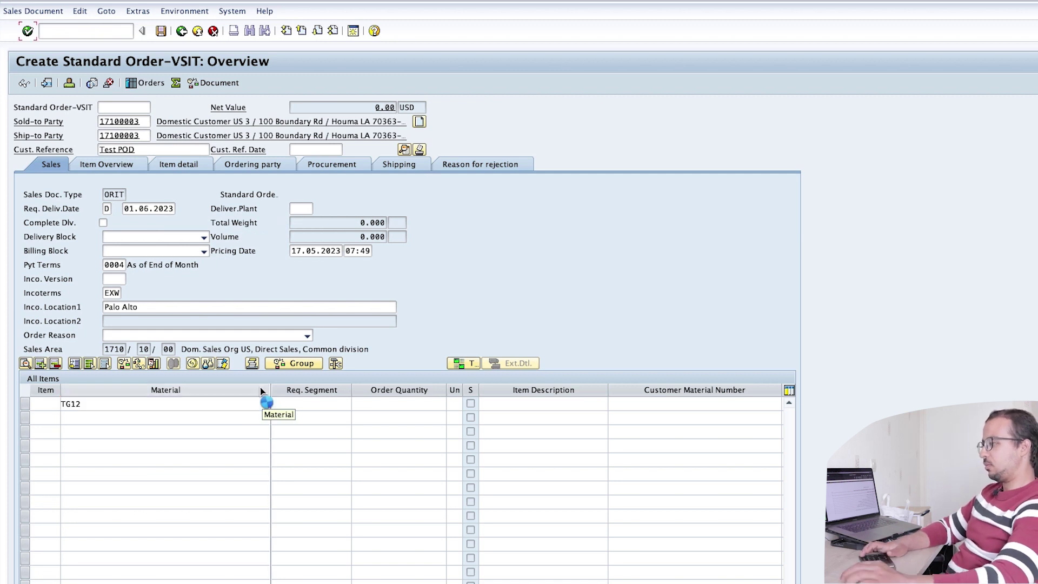
pyautogui.press('Return')
pyautogui.click(390, 403)
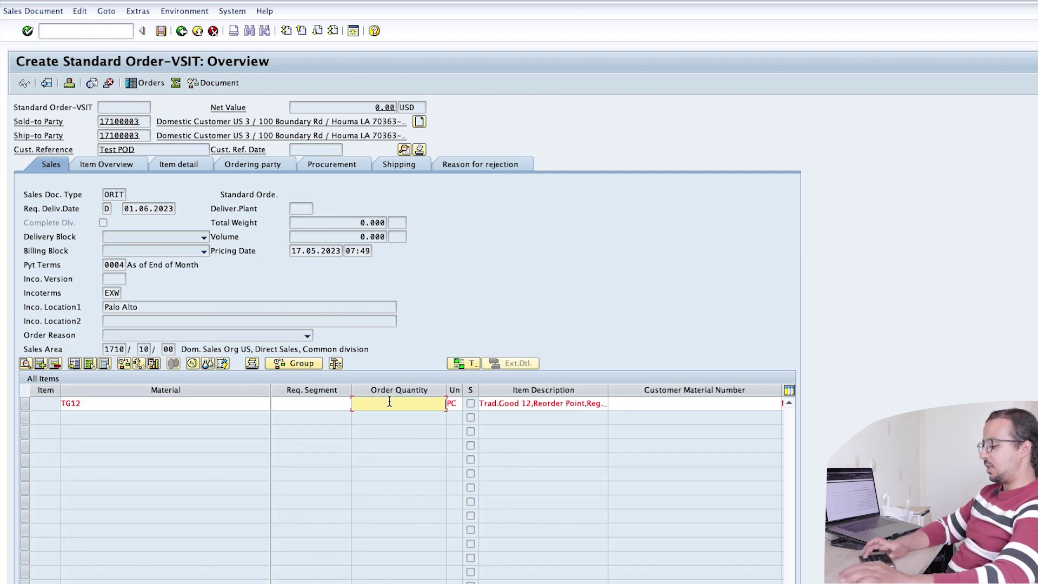
pyautogui.write('40')
pyautogui.press('Return')
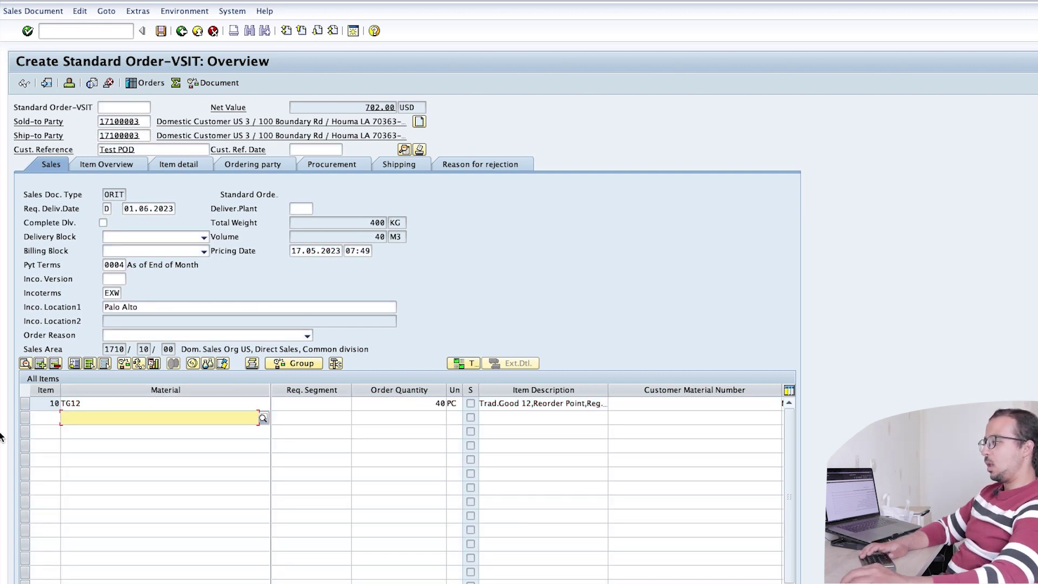
# Step: Set the storage location in the TG12 item's shipping data to 171C
pyautogui.click(24, 403)
pyautogui.click(25, 363)
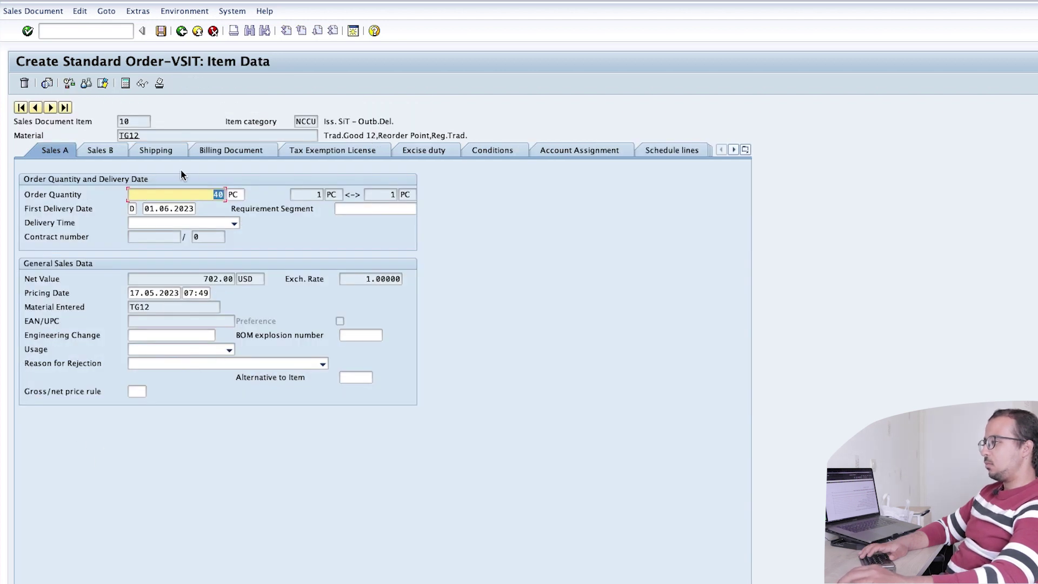
pyautogui.click(155, 150)
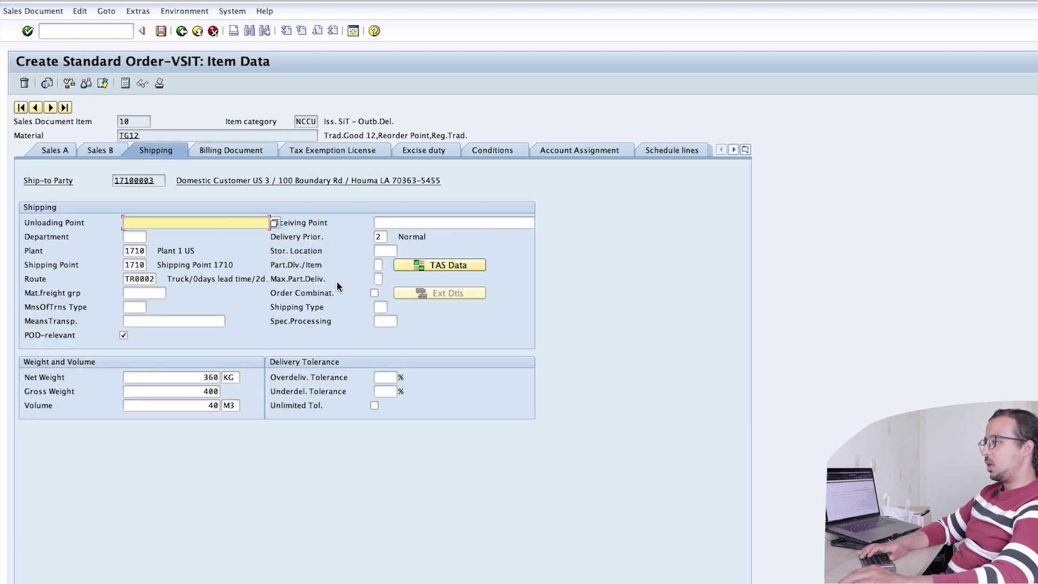
pyautogui.click(387, 251)
pyautogui.write('17')
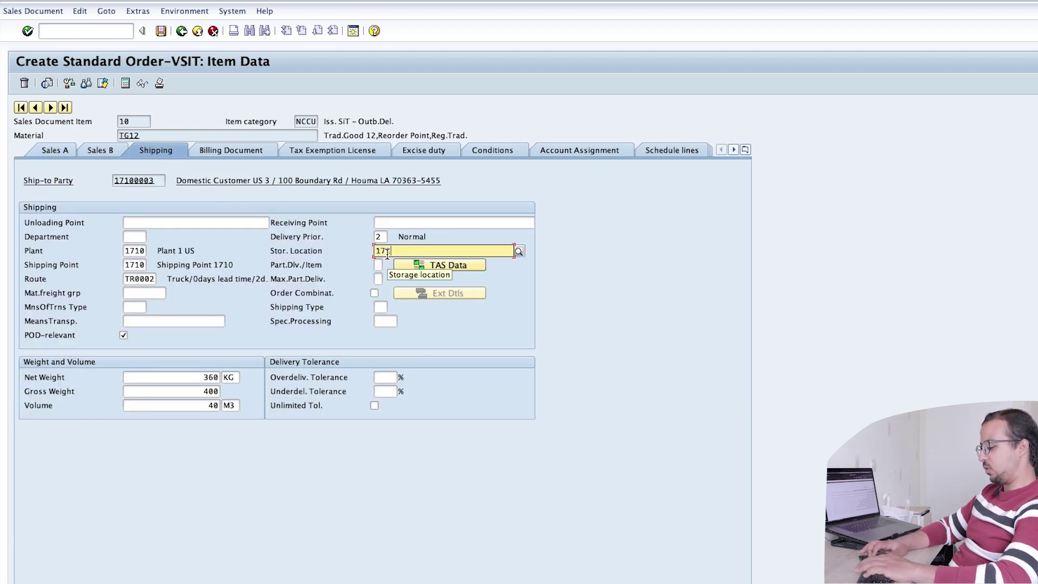
pyautogui.write('10')
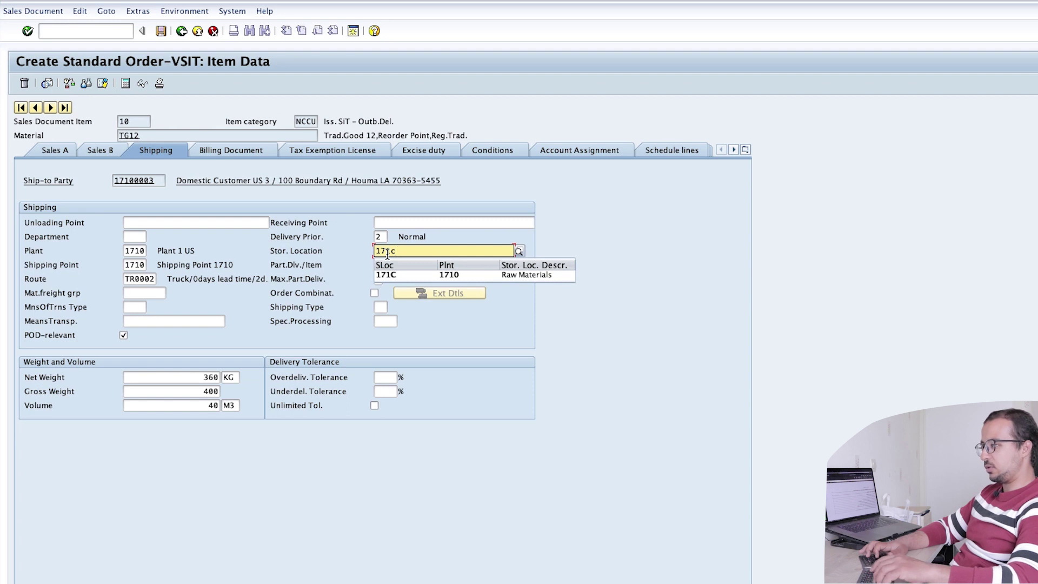
pyautogui.press('Return')
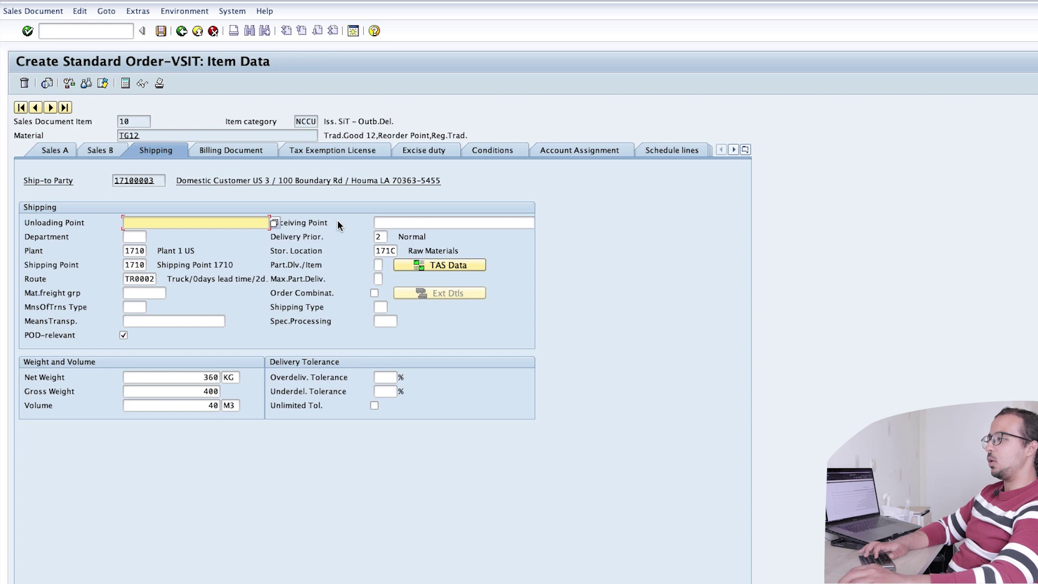
# Step: Check the schedule line category of the TG12 item and save the sales order
pyautogui.click(683, 149)
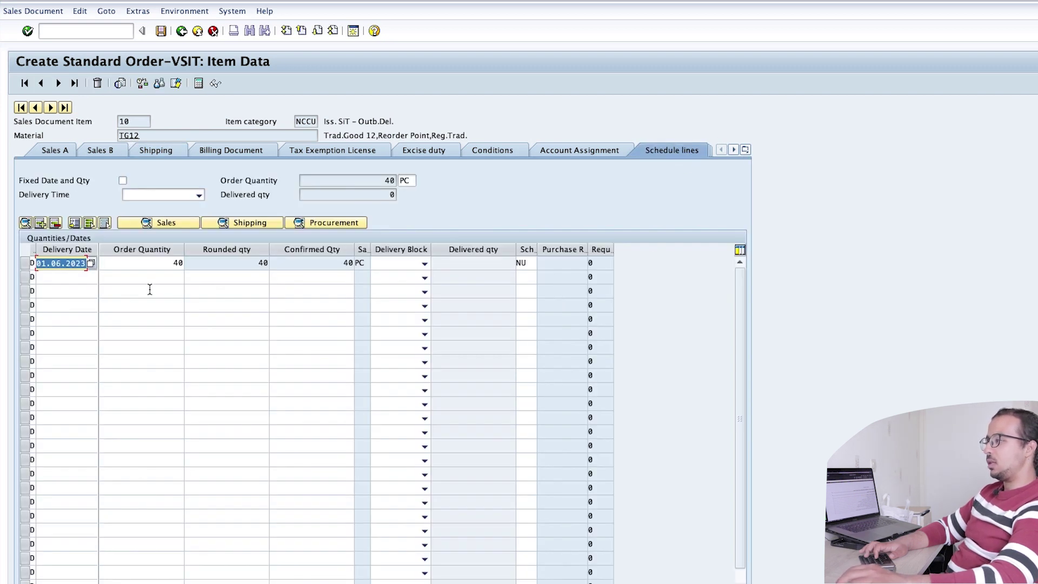
pyautogui.moveTo(538, 250); pyautogui.dragTo(587, 251)
pyautogui.click(547, 264)
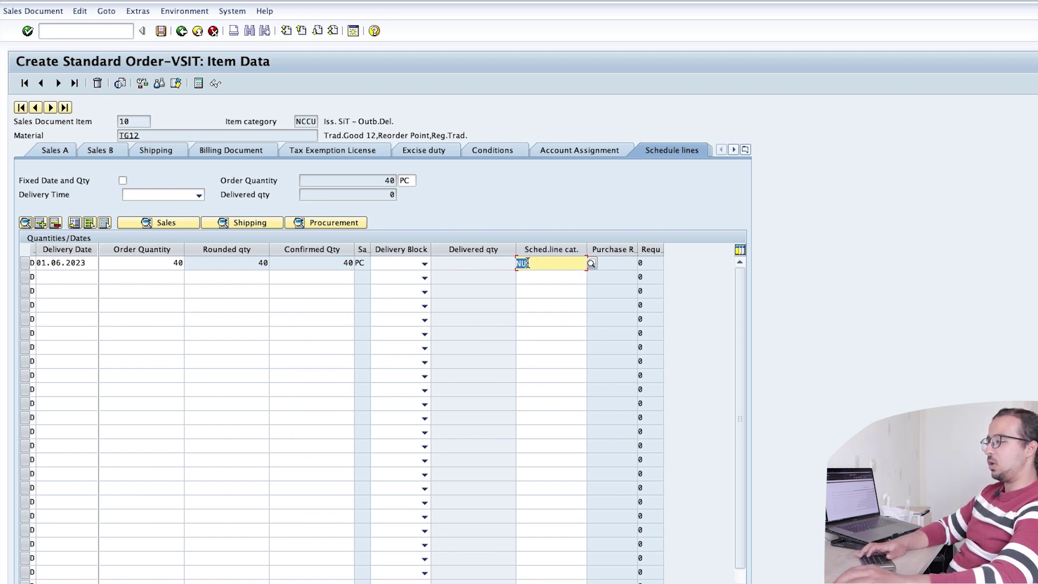
pyautogui.click(165, 33)
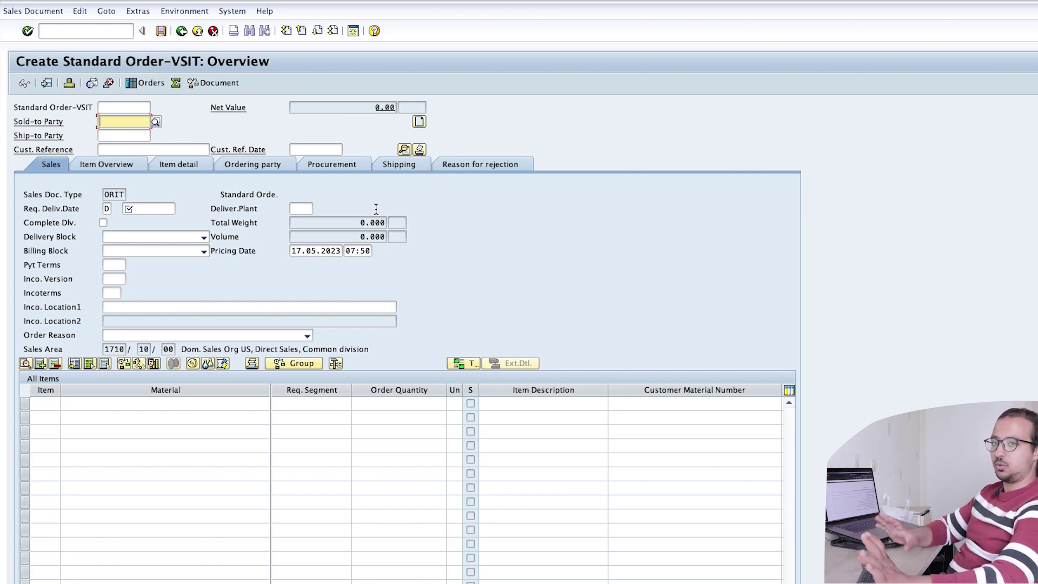
# Step: Start an outbound delivery for the saved sales order with shipping point 1710 and selection date 17.06.2023
pyautogui.click(21, 12)
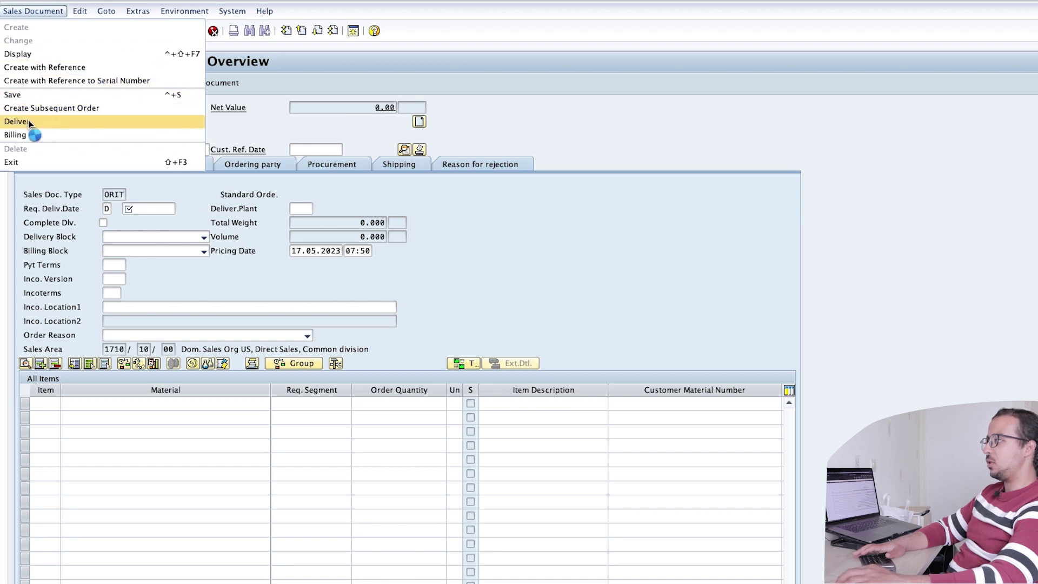
pyautogui.write('1710')
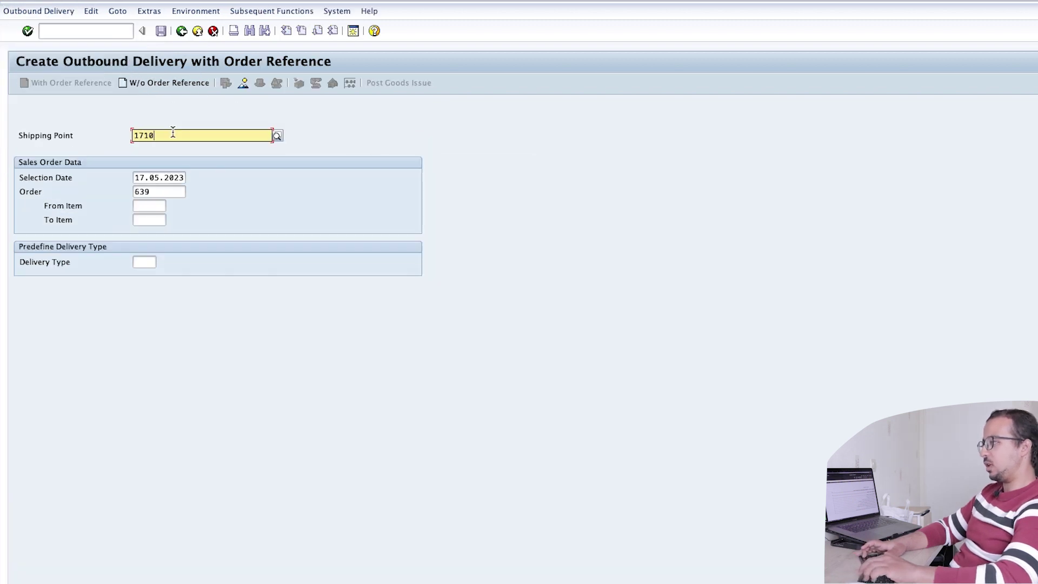
pyautogui.click(157, 160)
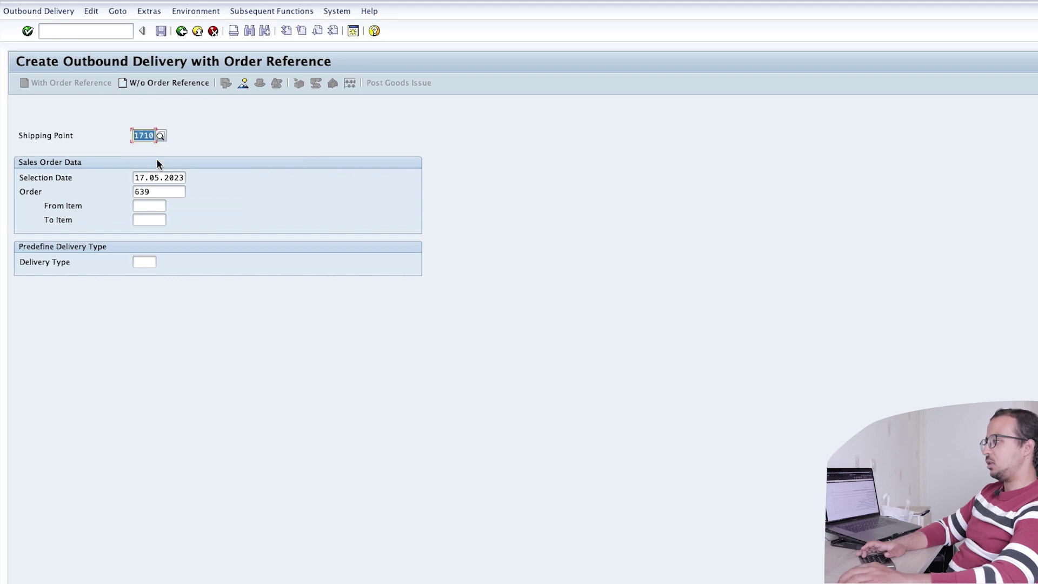
pyautogui.press('Tab')
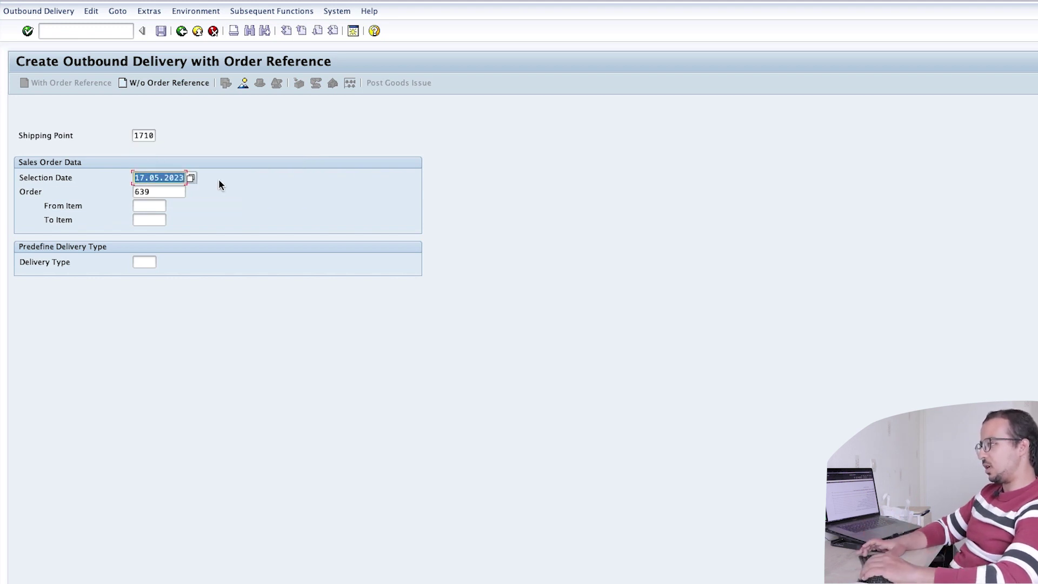
pyautogui.press('BackSpace')
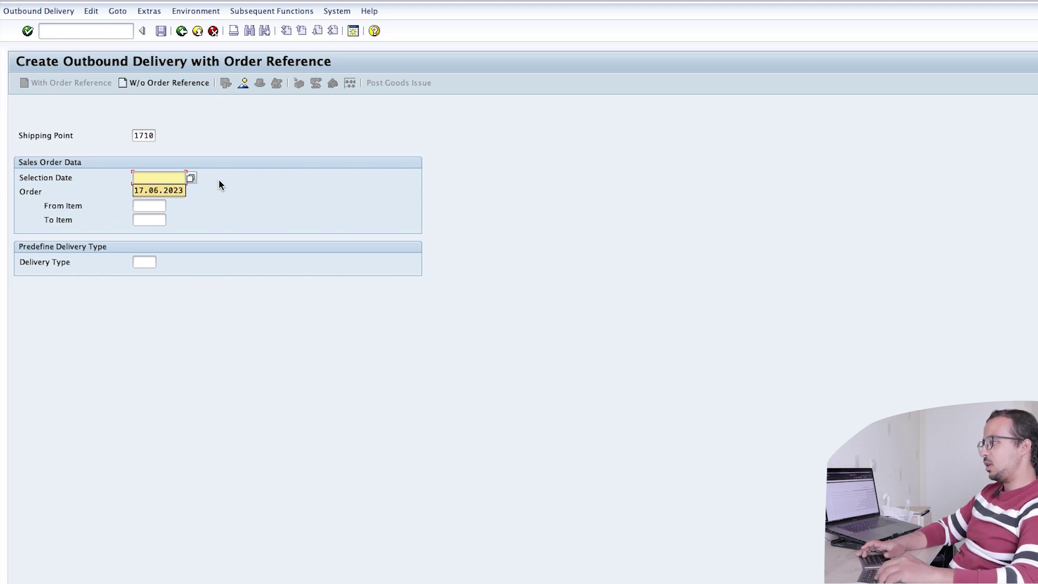
pyautogui.press('Down')
pyautogui.press('Return')
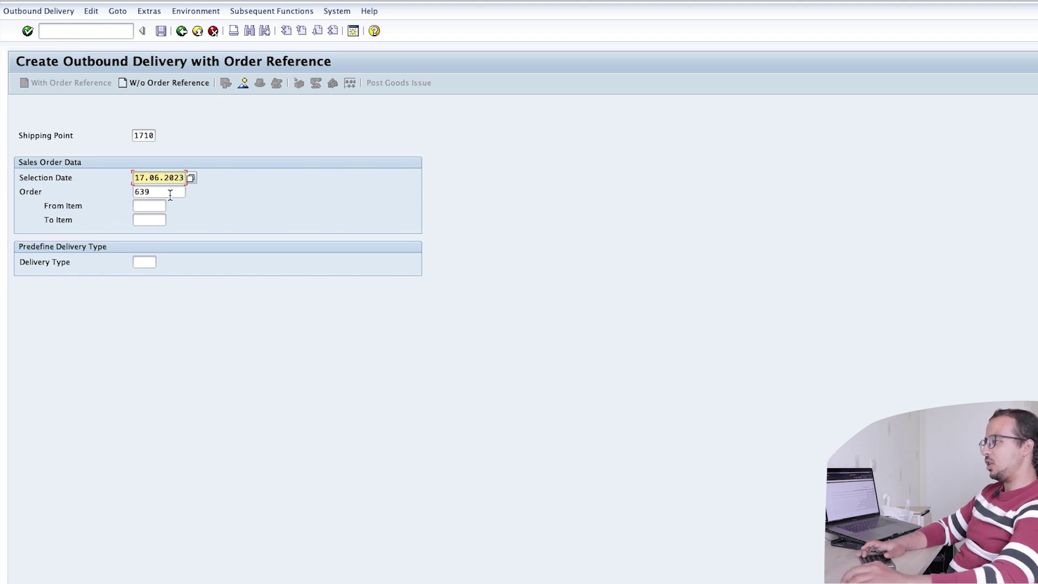
pyautogui.press('Return')
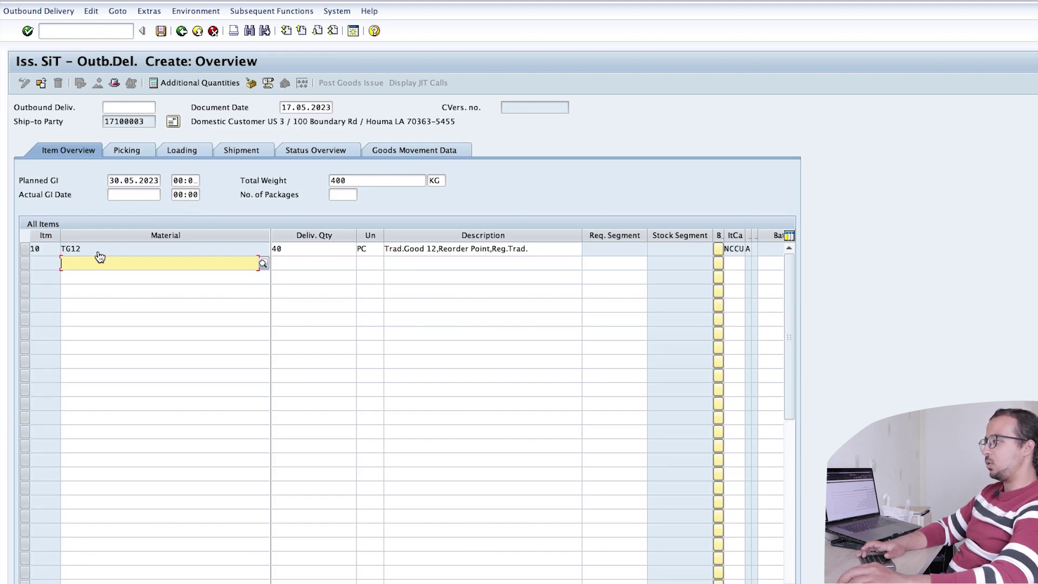
# Step: Set the picked quantity of the TG12 delivery item to 40 PC and save the outbound delivery
pyautogui.click(312, 252)
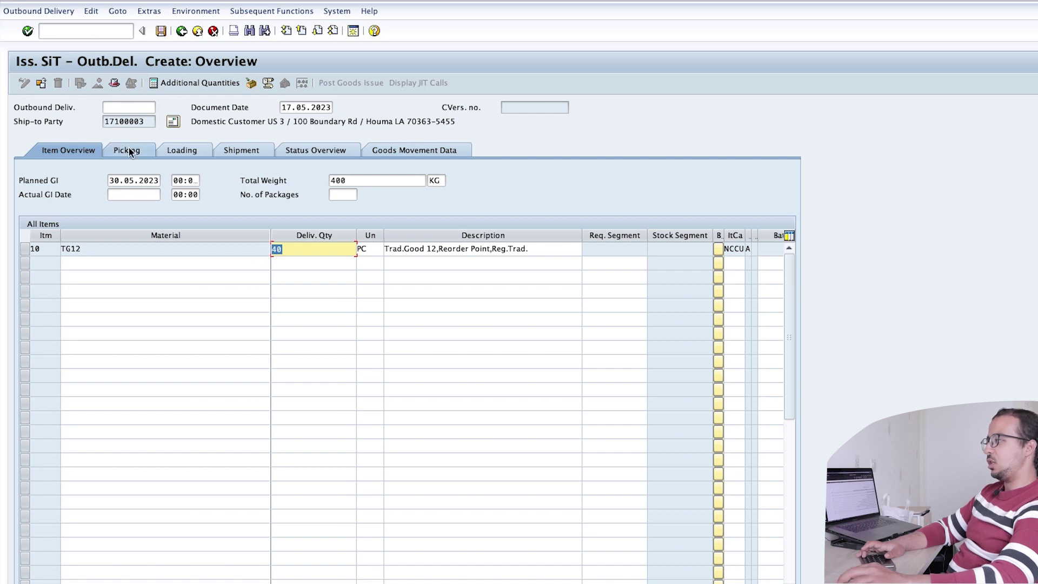
pyautogui.click(129, 149)
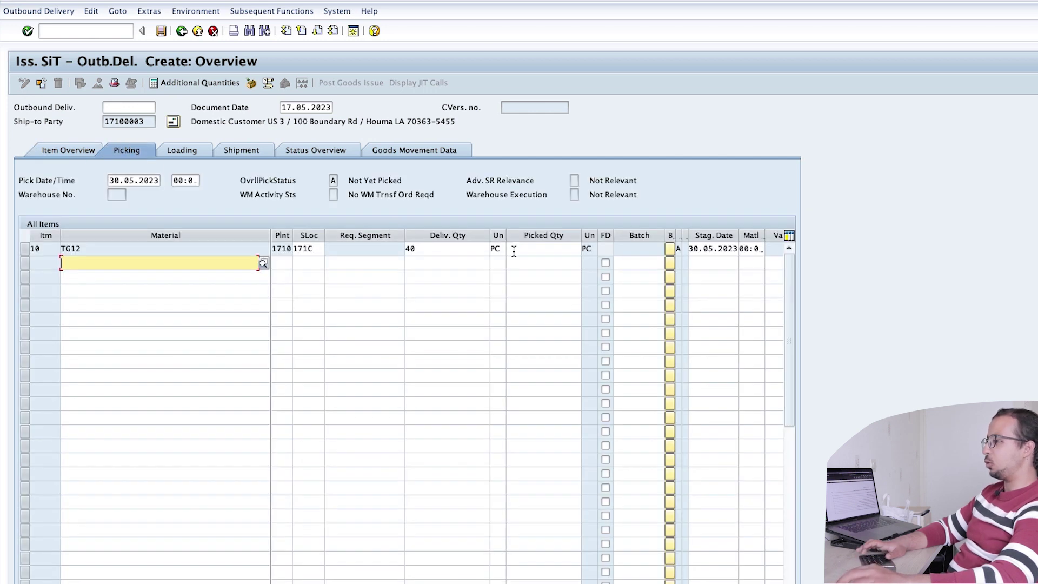
pyautogui.click(537, 250)
pyautogui.write('40')
pyautogui.press('Return')
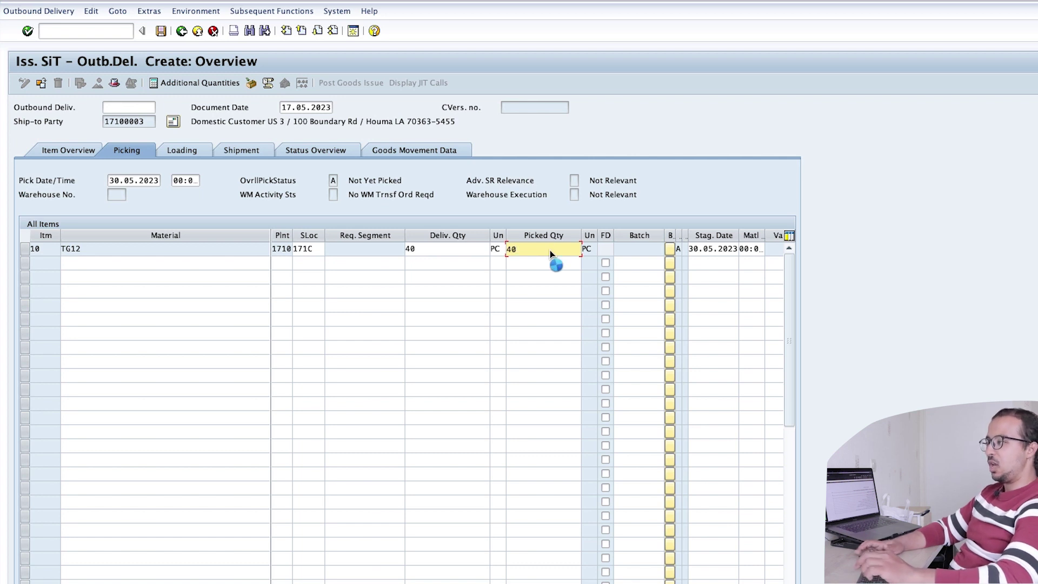
pyautogui.click(412, 250)
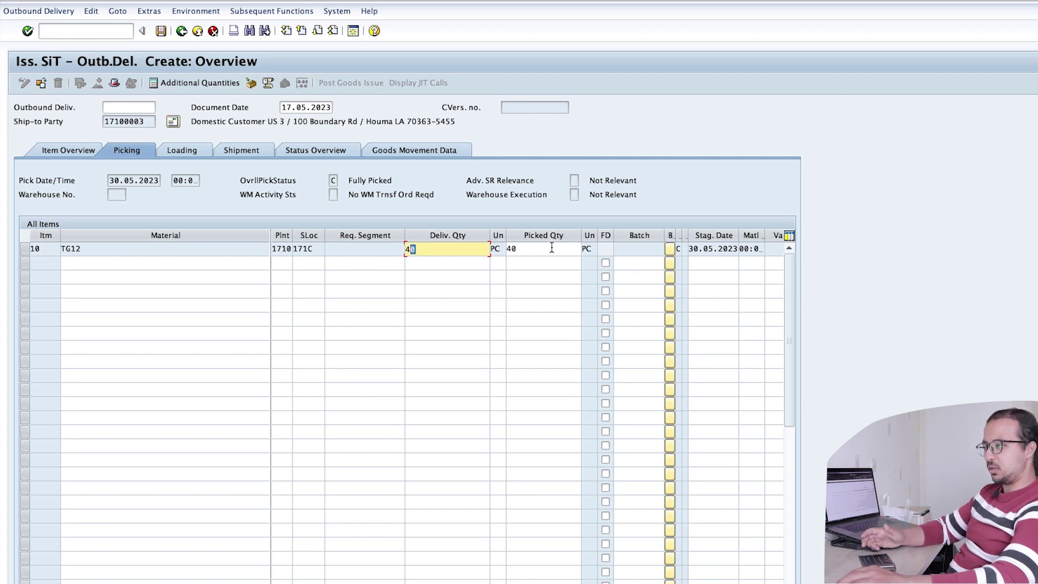
pyautogui.press('Return')
pyautogui.click(161, 31)
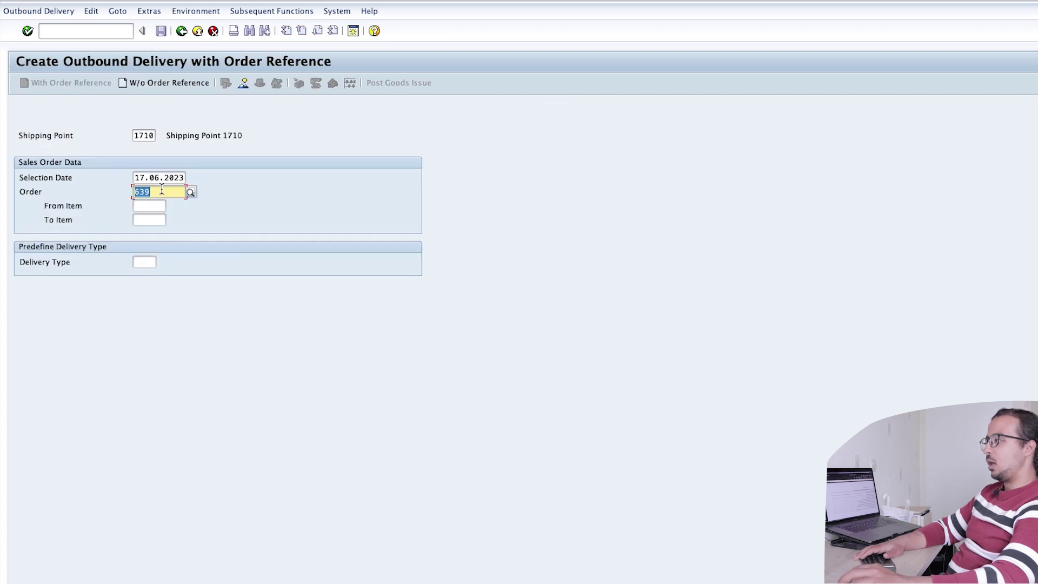
# Step: Open the saved outbound delivery for change and post its goods issue
pyautogui.click(39, 11)
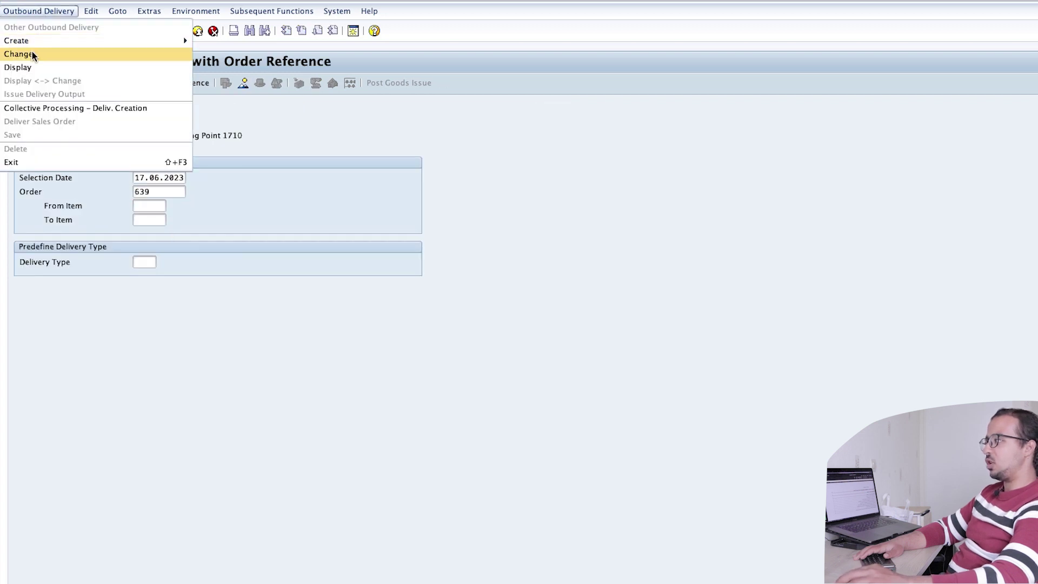
pyautogui.click(32, 52)
pyautogui.click(252, 82)
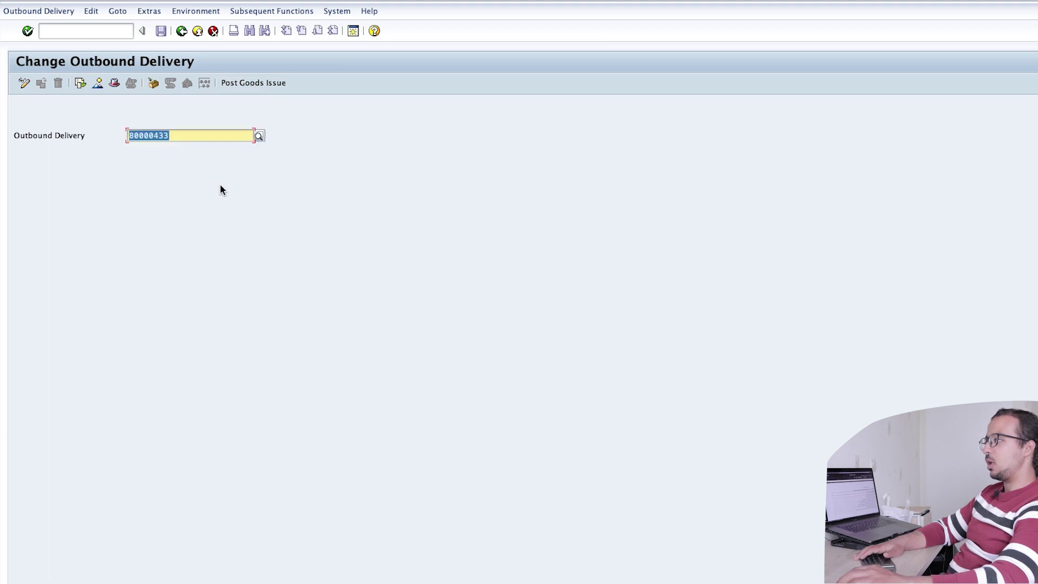
# Step: Display the goods movement document from the delivery's document flow and examine the special stock and delivery reference of its transfer posting
pyautogui.click(82, 85)
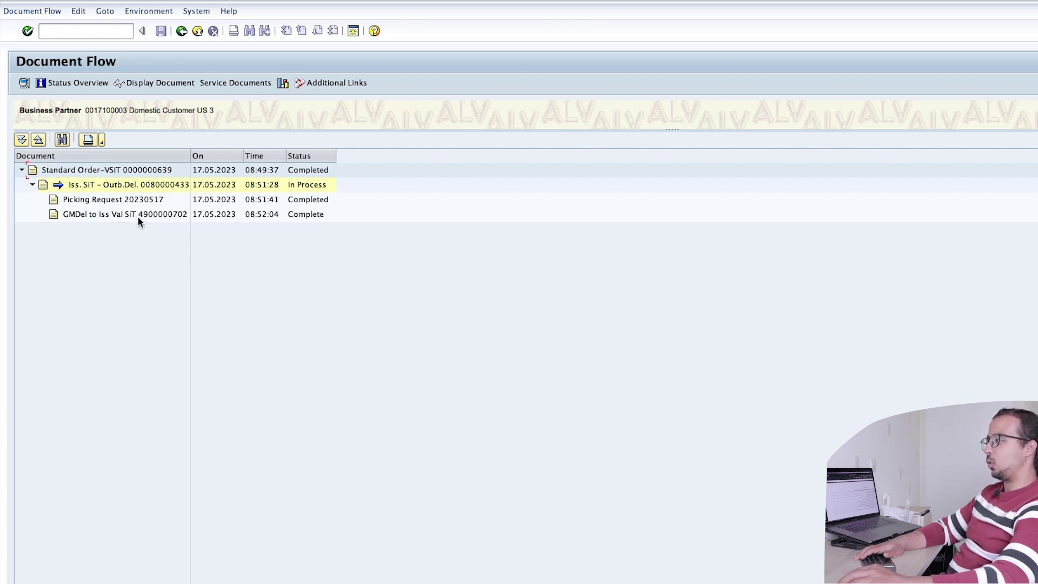
pyautogui.click(162, 216)
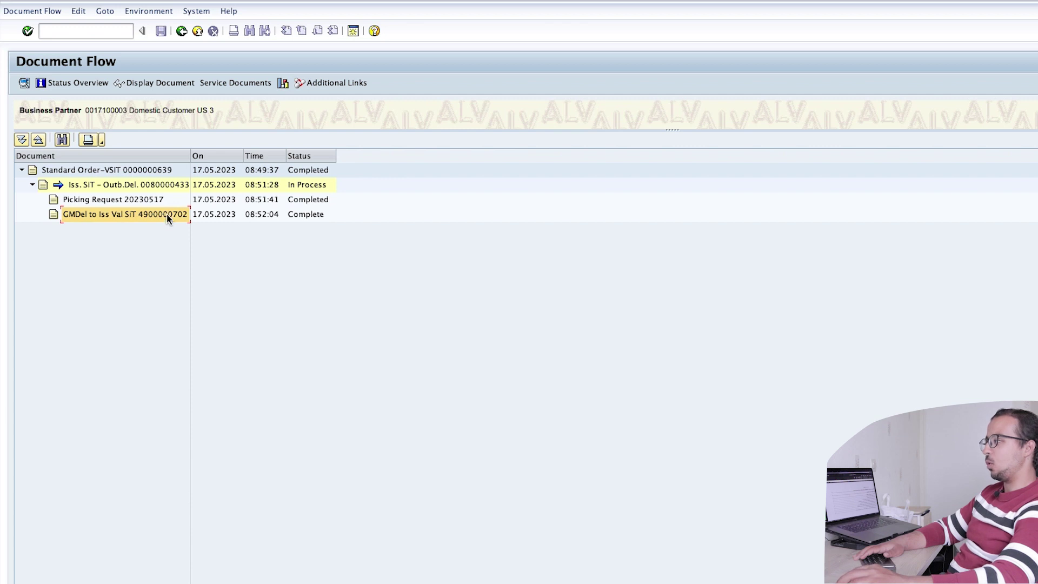
pyautogui.click(157, 83)
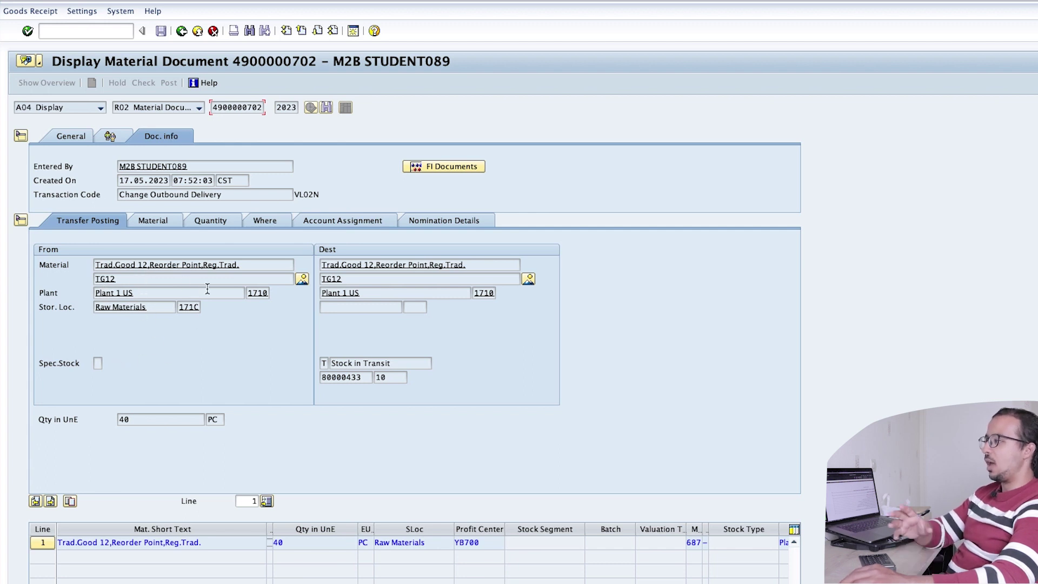
pyautogui.moveTo(368, 375); pyautogui.dragTo(321, 377)
pyautogui.click(365, 377)
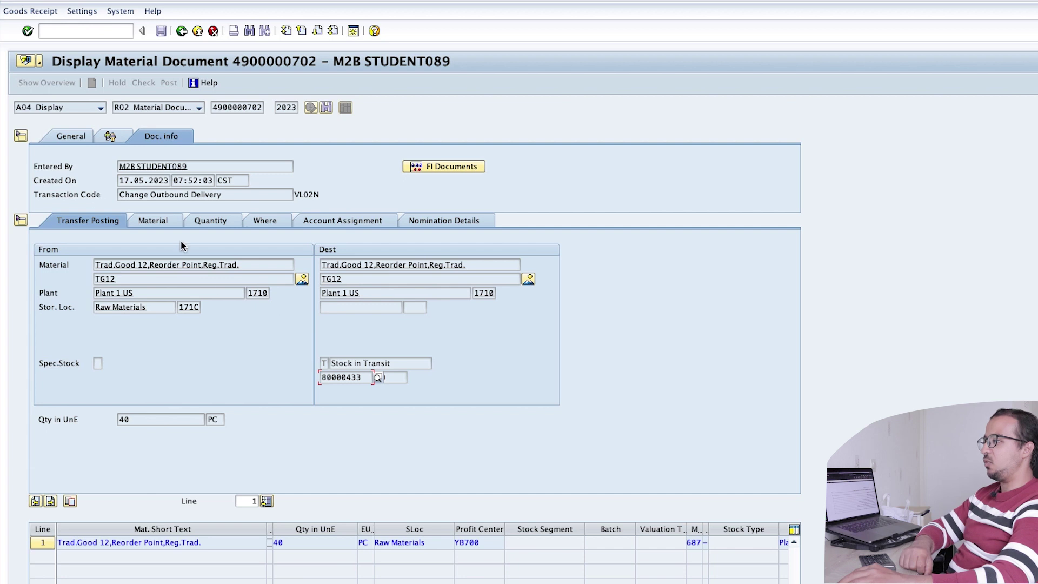
# Step: Examine the material, quantity and movement type details of the goods issue material document
pyautogui.click(157, 222)
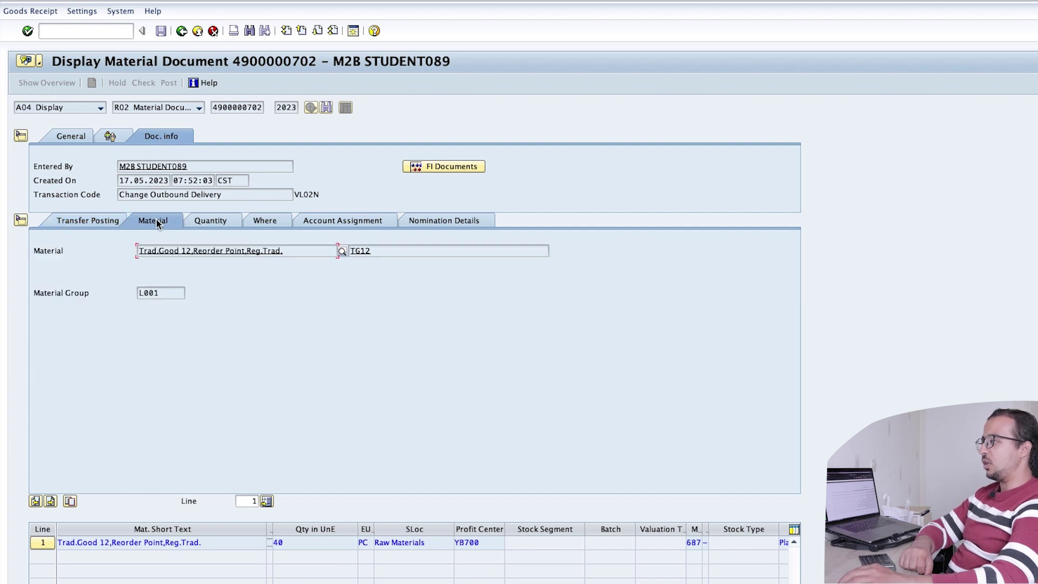
pyautogui.click(221, 226)
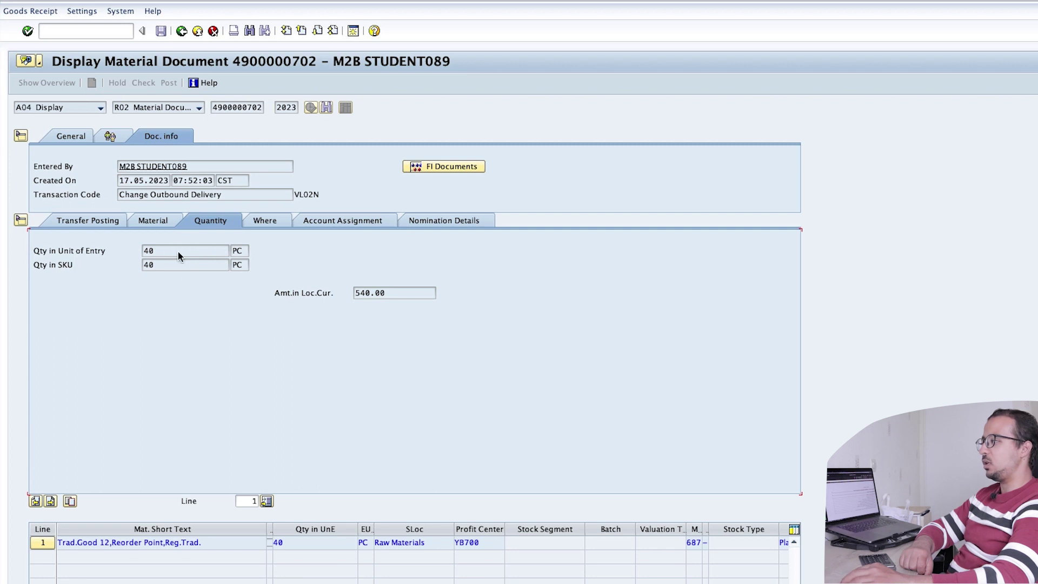
pyautogui.click(273, 222)
pyautogui.click(144, 250)
pyautogui.doubleClick(145, 251)
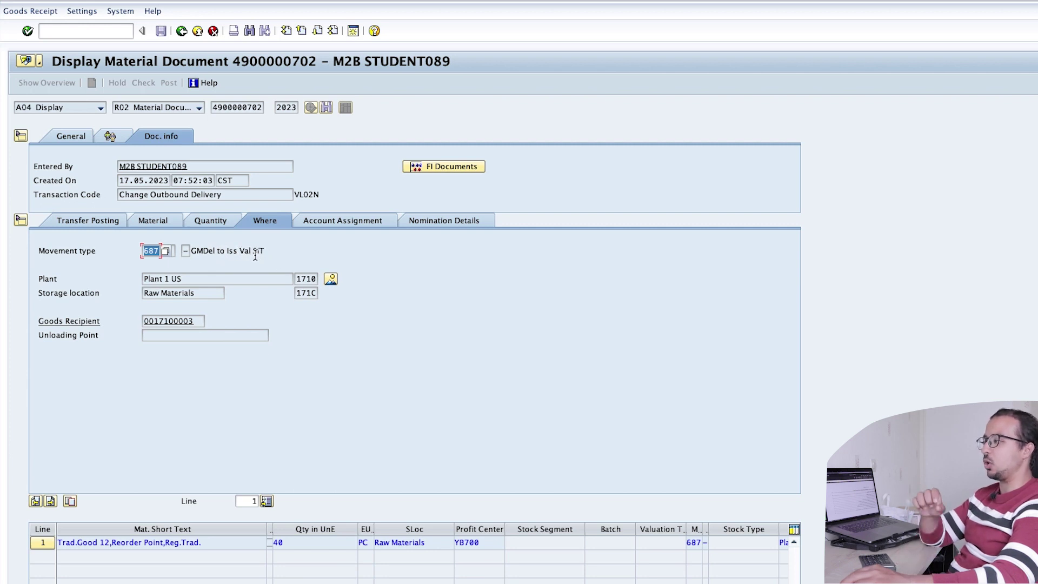
pyautogui.moveTo(241, 252); pyautogui.dragTo(275, 256)
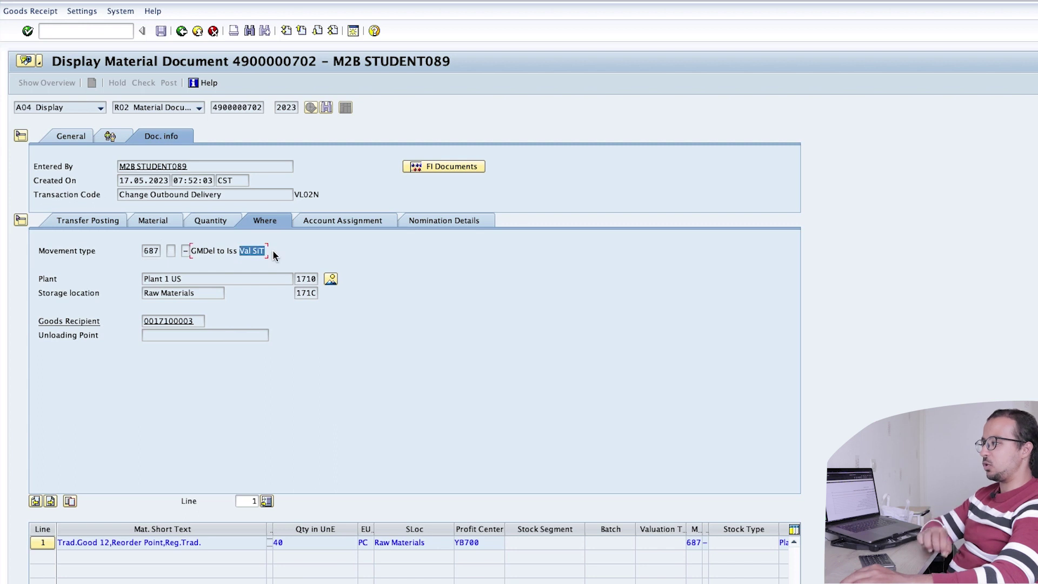
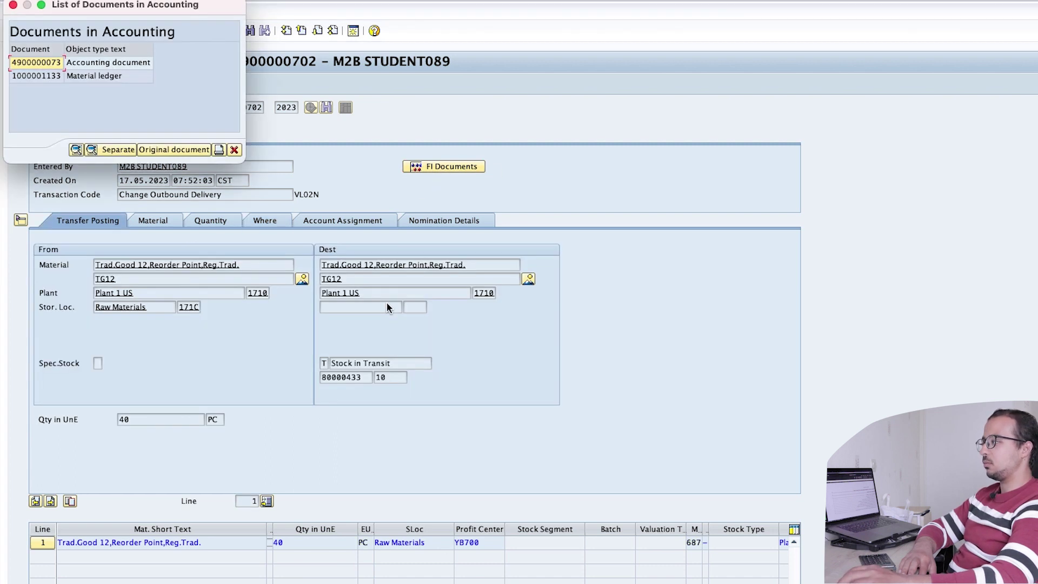
# Step: Examine the G/L account postings in the goods issue's accounting document, and return to the SAP Easy Access screen
pyautogui.doubleClick(46, 63)
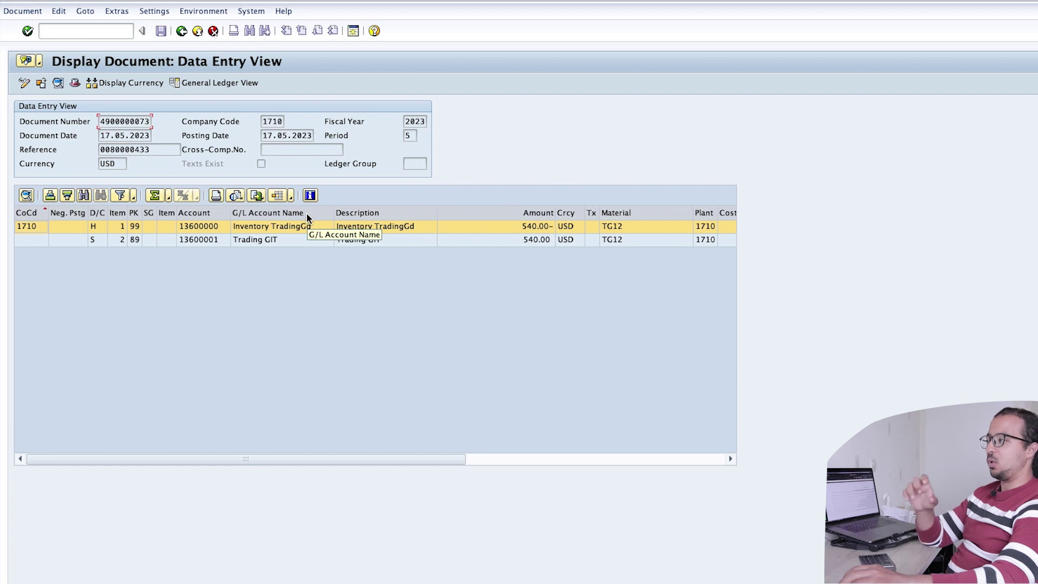
pyautogui.click(183, 31)
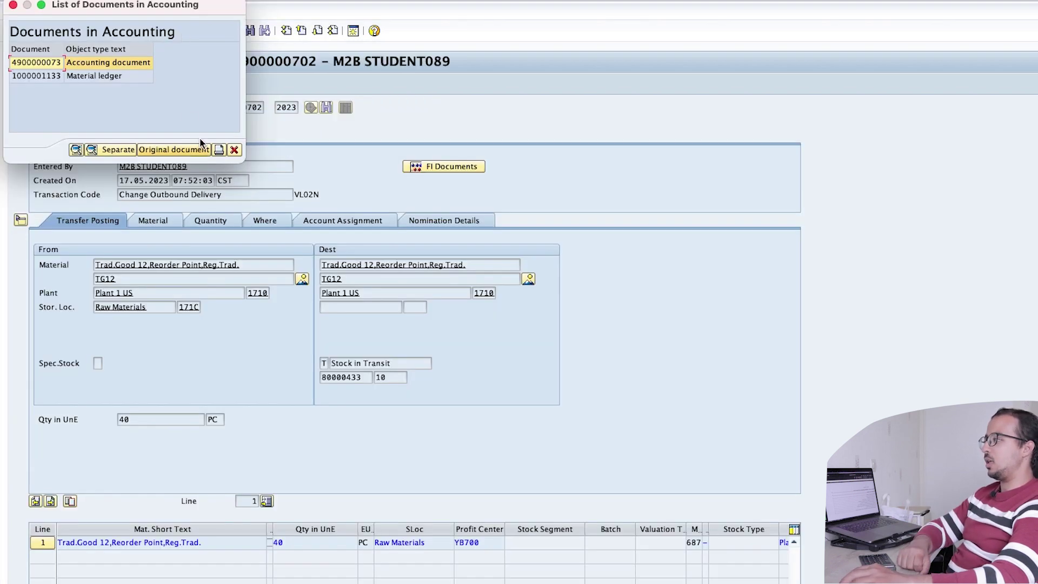
pyautogui.click(234, 151)
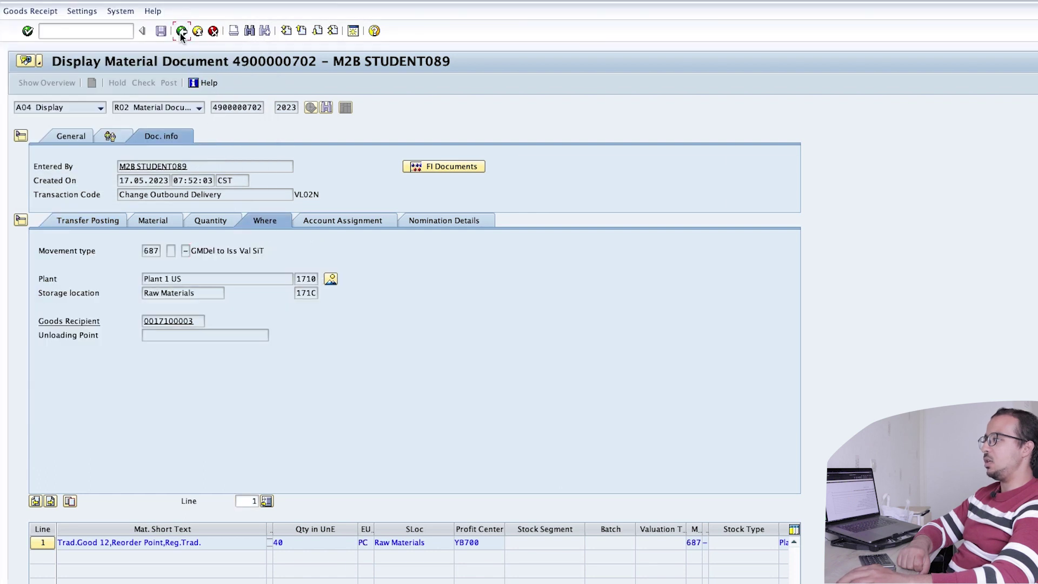
pyautogui.click(183, 31)
pyautogui.click(197, 33)
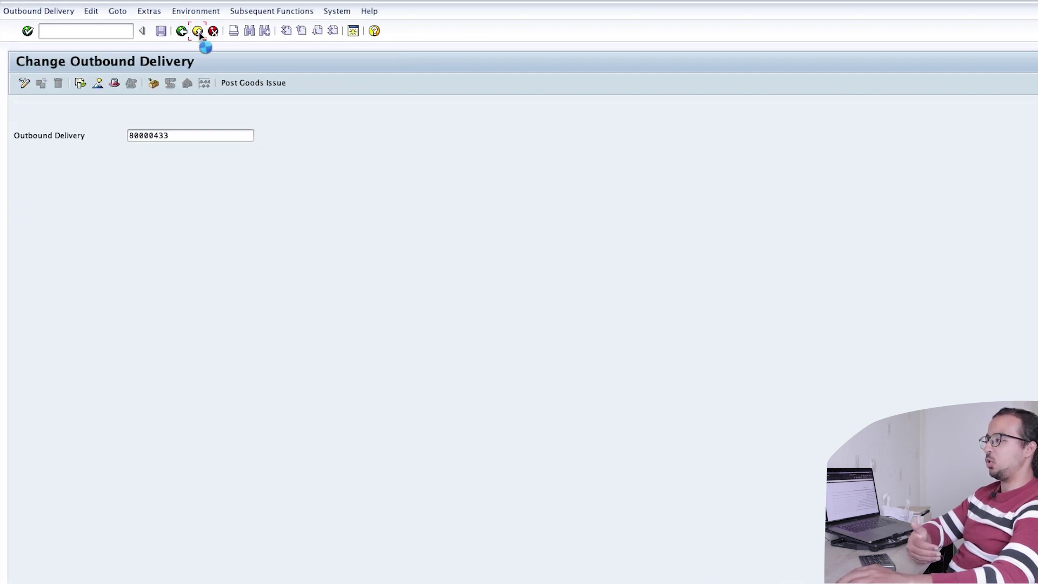
pyautogui.click(198, 33)
# Step: Run the stock overview transaction MMBE for material TG12 in plant 1710
pyautogui.write('mmbe')
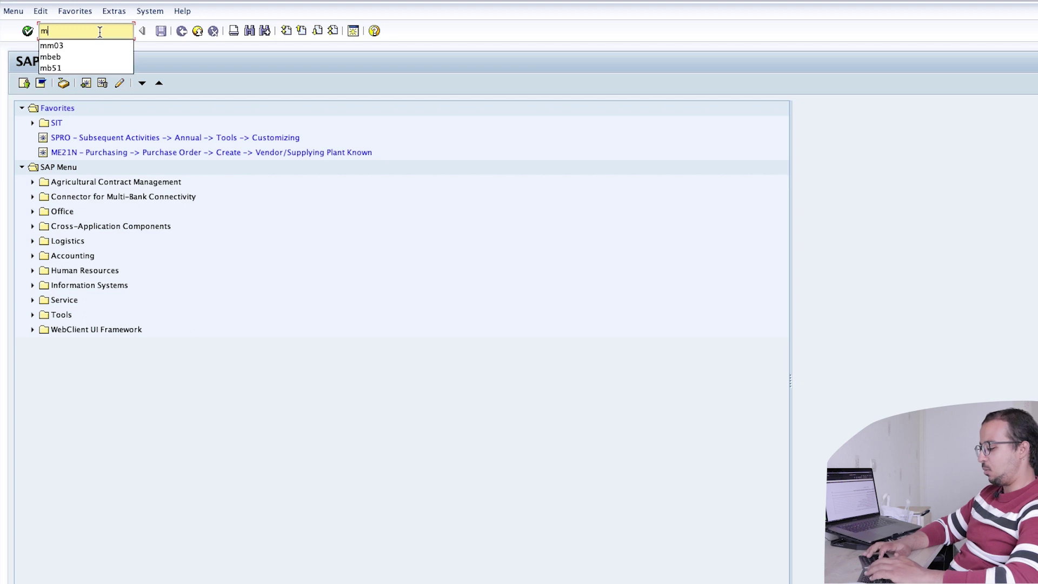
pyautogui.press('Return')
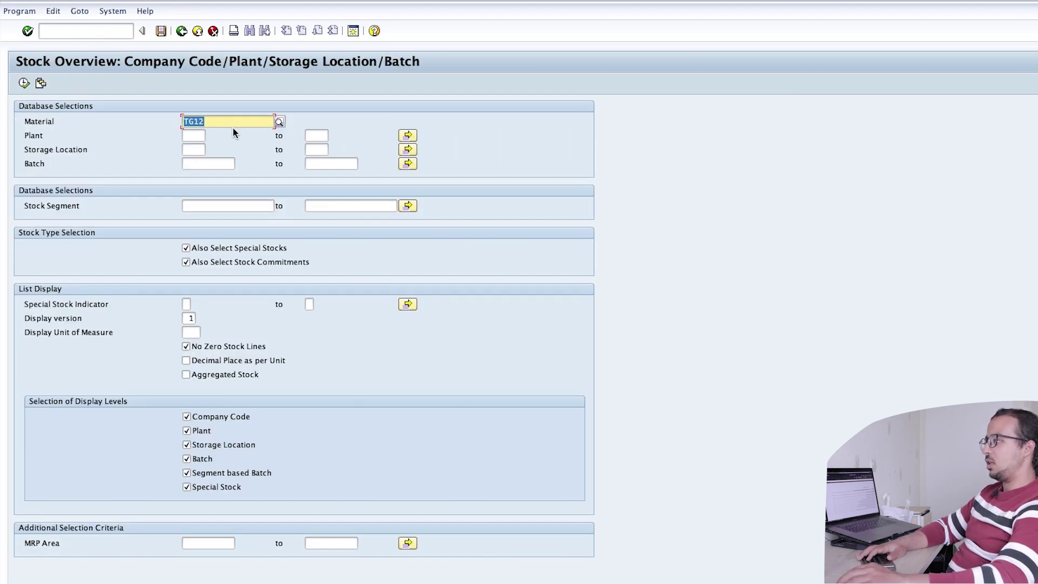
pyautogui.click(196, 137)
pyautogui.write('1710')
pyautogui.press('Return')
pyautogui.click(24, 83)
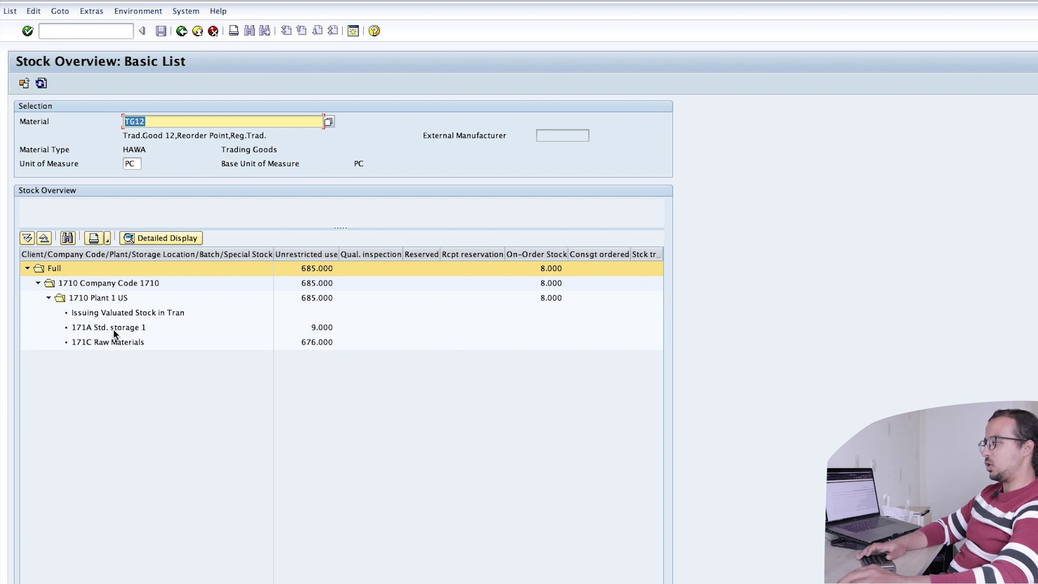
# Step: Examine the issuing valuated stock in transit of plant 1710 per delivery, and leave the stock overview
pyautogui.click(101, 314)
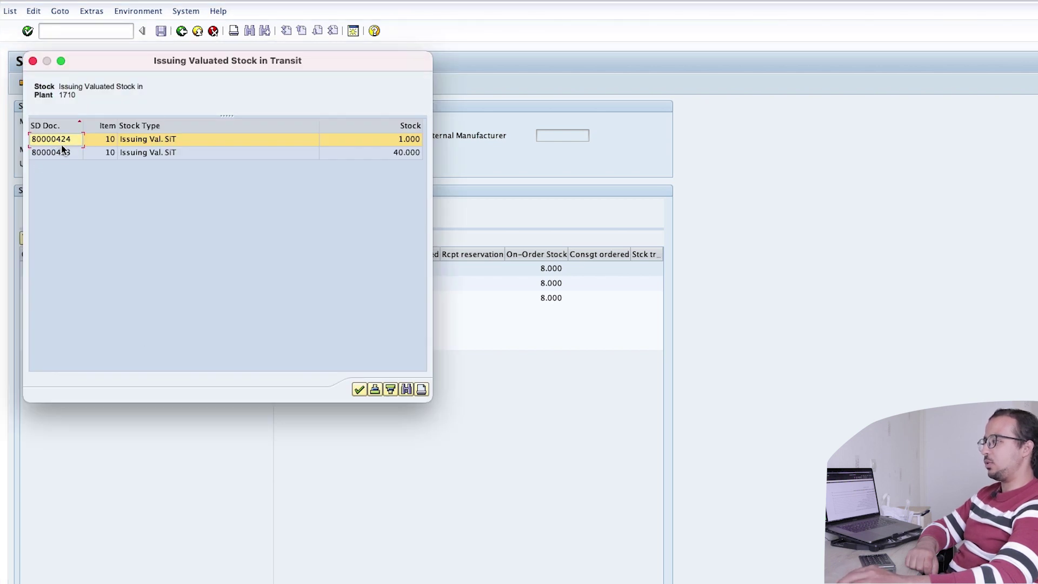
pyautogui.click(64, 153)
pyautogui.click(60, 138)
pyautogui.click(383, 153)
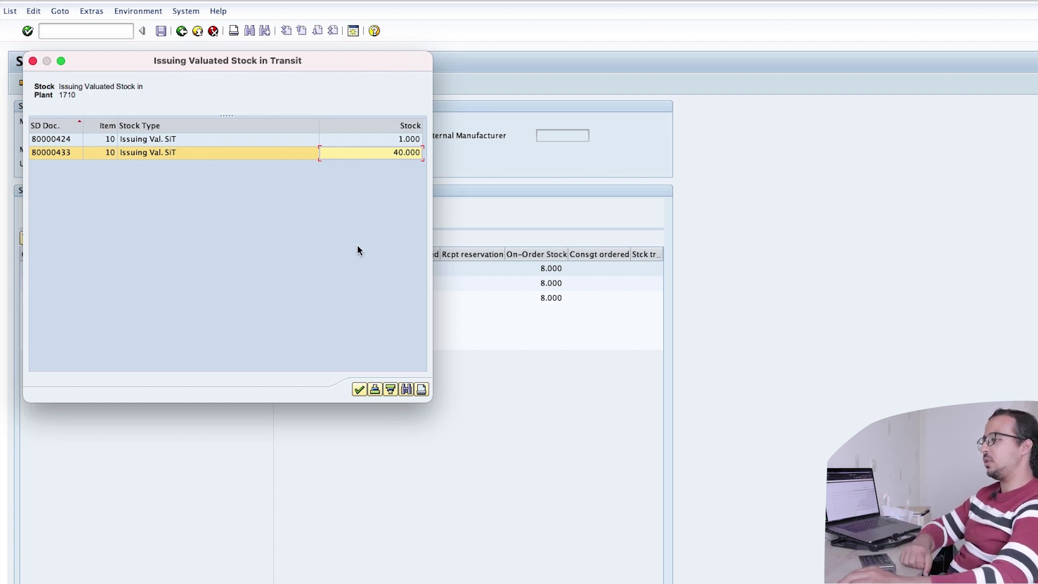
pyautogui.click(359, 389)
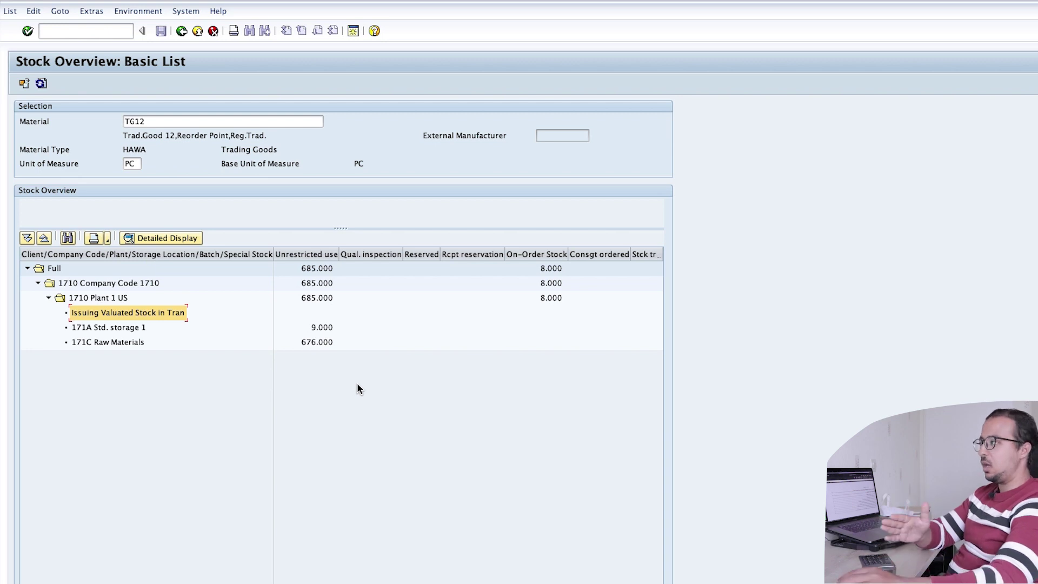
pyautogui.click(182, 32)
pyautogui.click(181, 31)
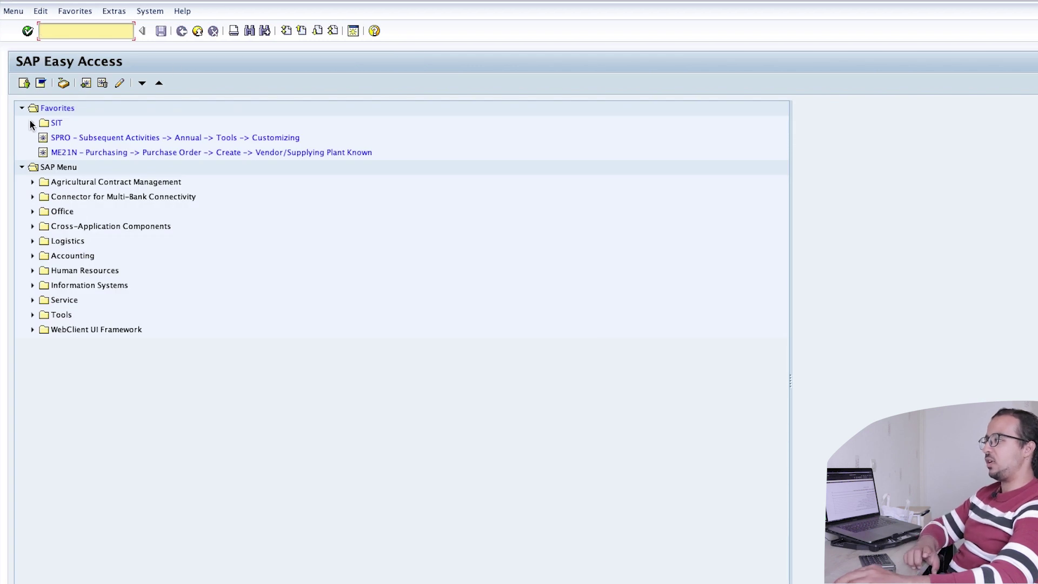
# Step: Confirm the proof of delivery for the TG12 outbound delivery with VLPOD from the SIT favorites and save it
pyautogui.click(31, 122)
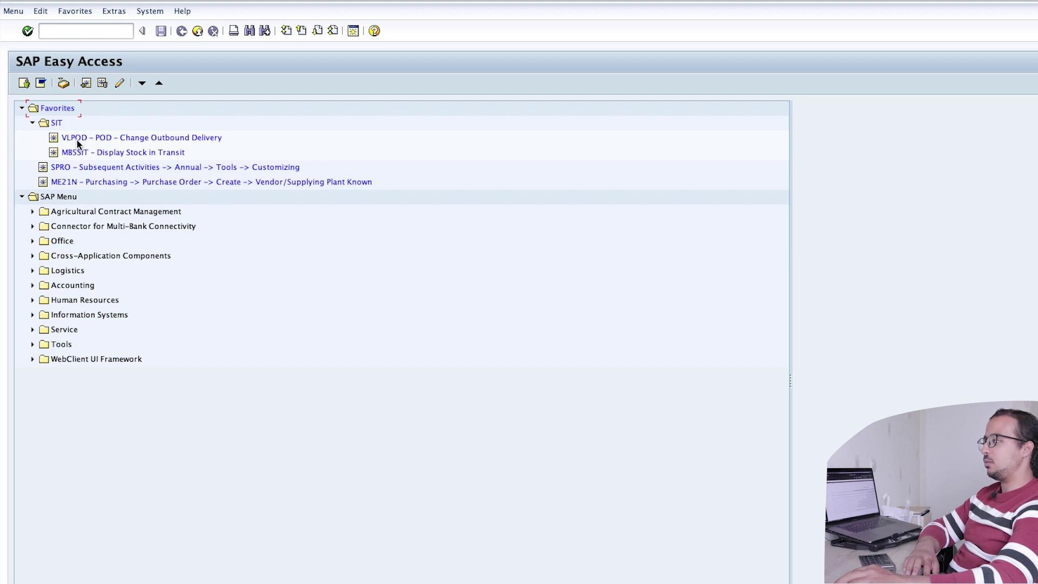
pyautogui.doubleClick(139, 138)
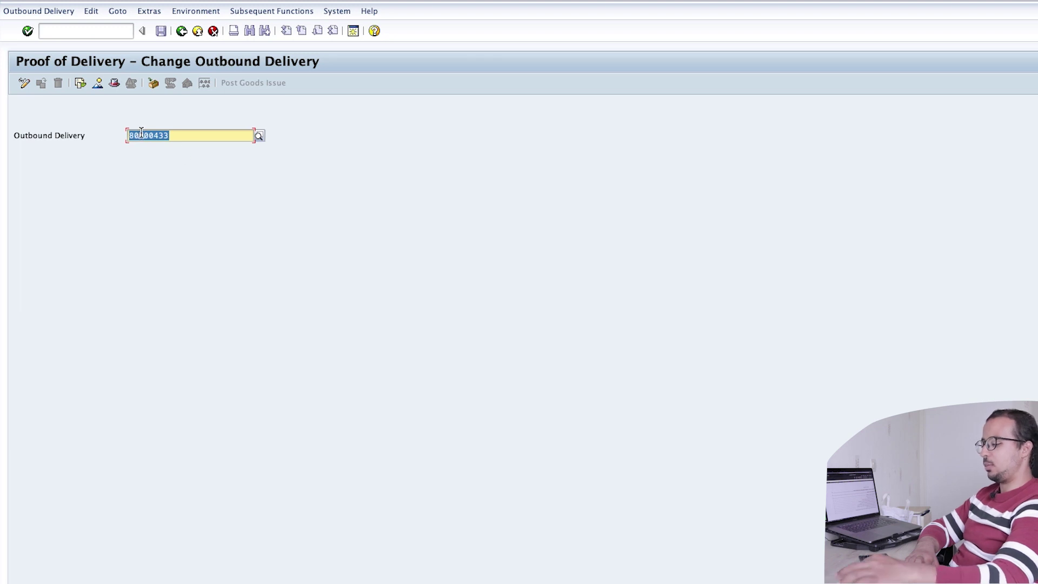
pyautogui.press('Return')
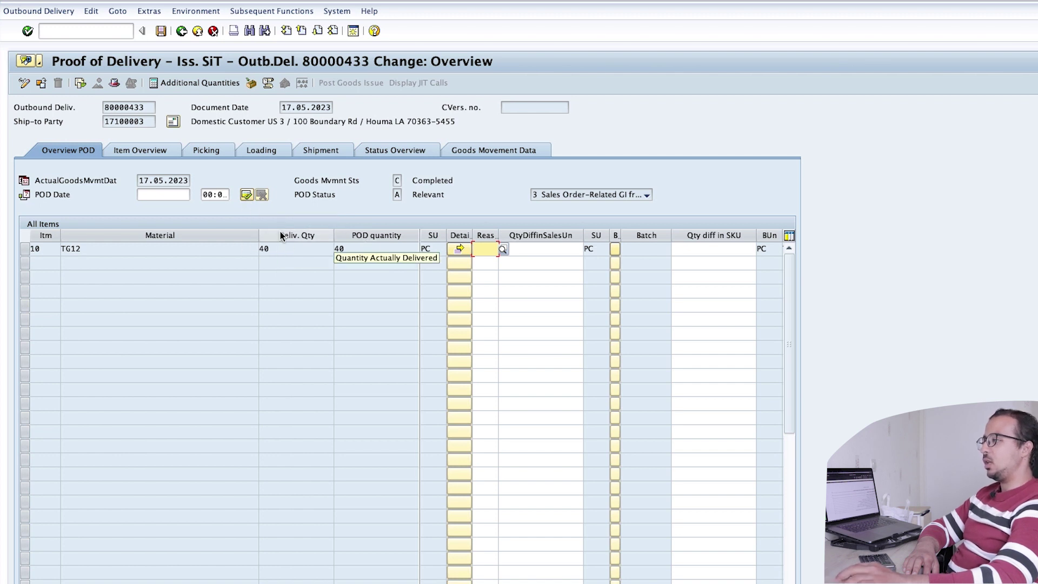
pyautogui.click(246, 195)
pyautogui.click(161, 31)
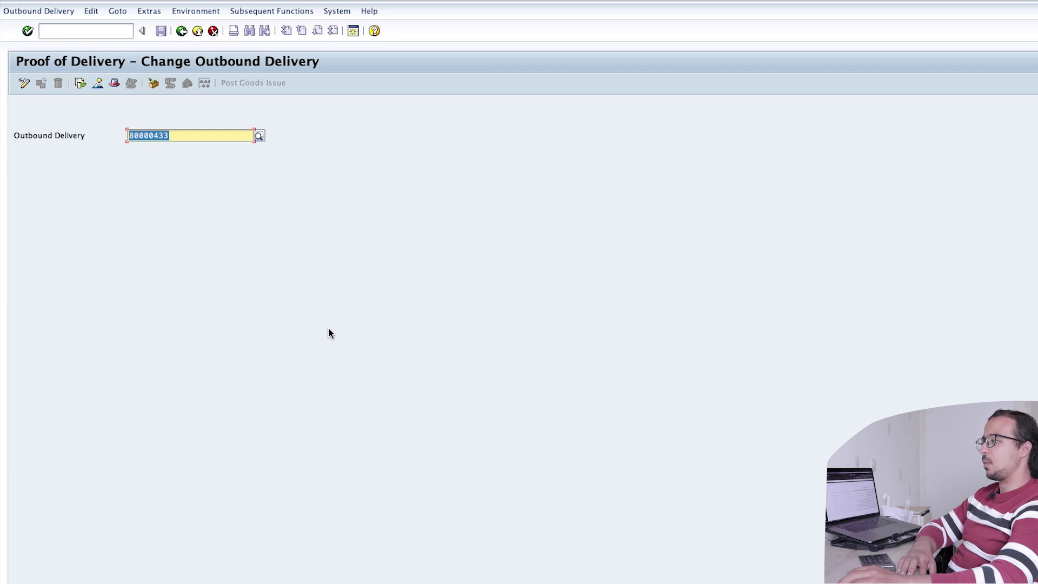
# Step: Open the delivery's document flow and display the material document of the "GD goods issue:delvy" entry
pyautogui.click(80, 83)
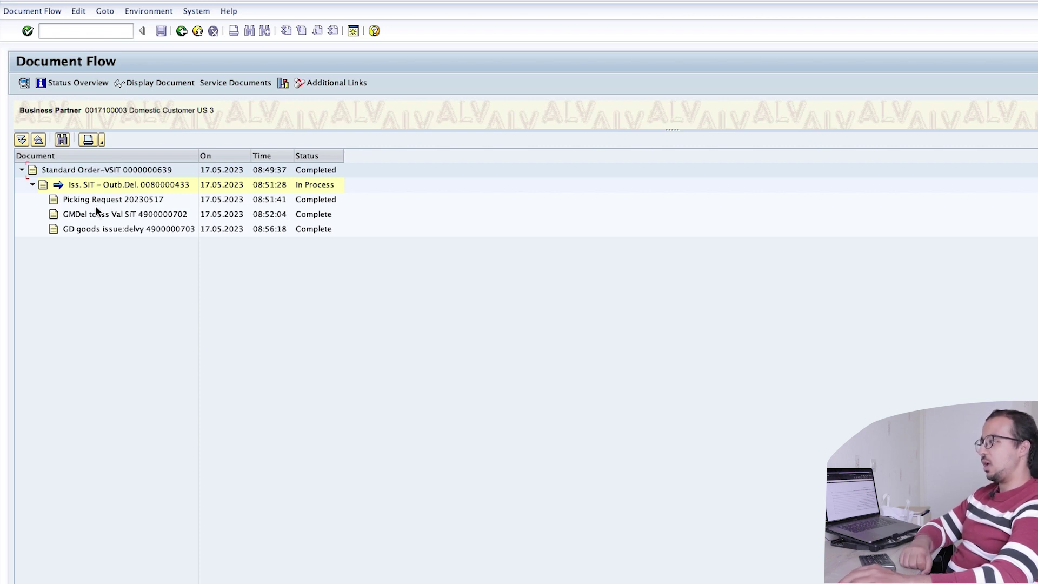
pyautogui.click(121, 186)
pyautogui.click(124, 215)
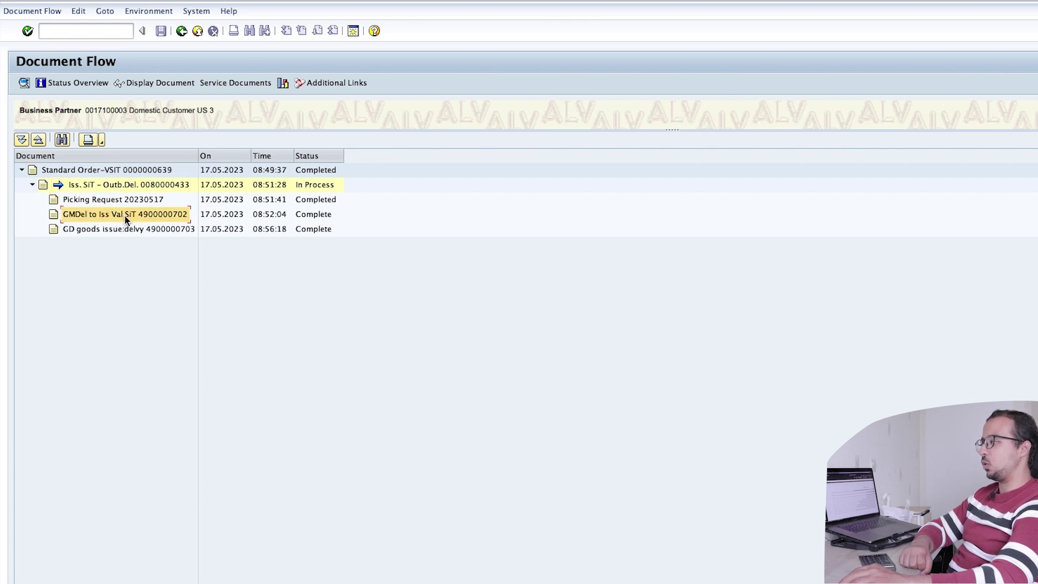
pyautogui.click(99, 228)
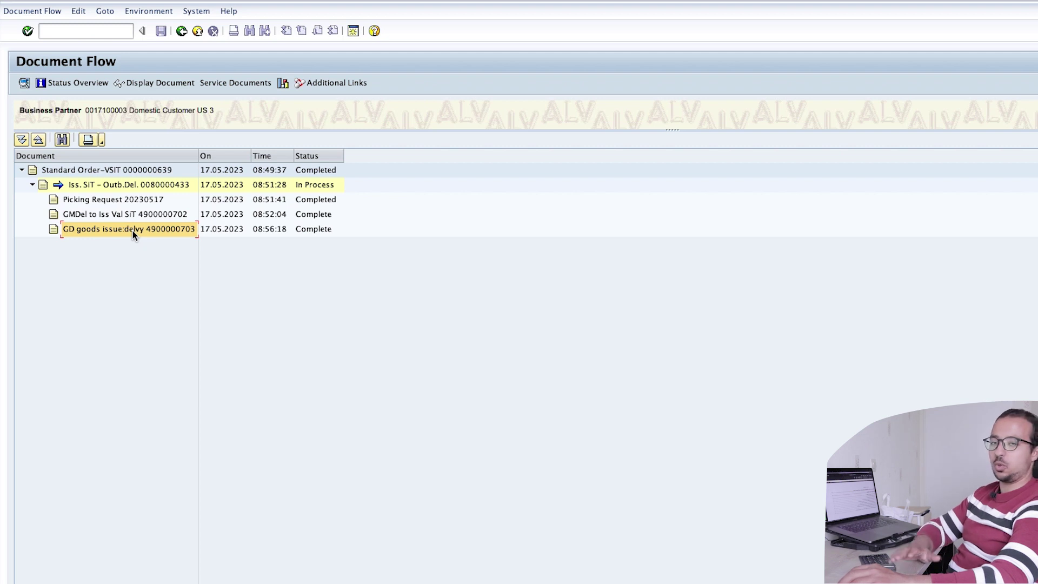
pyautogui.click(169, 84)
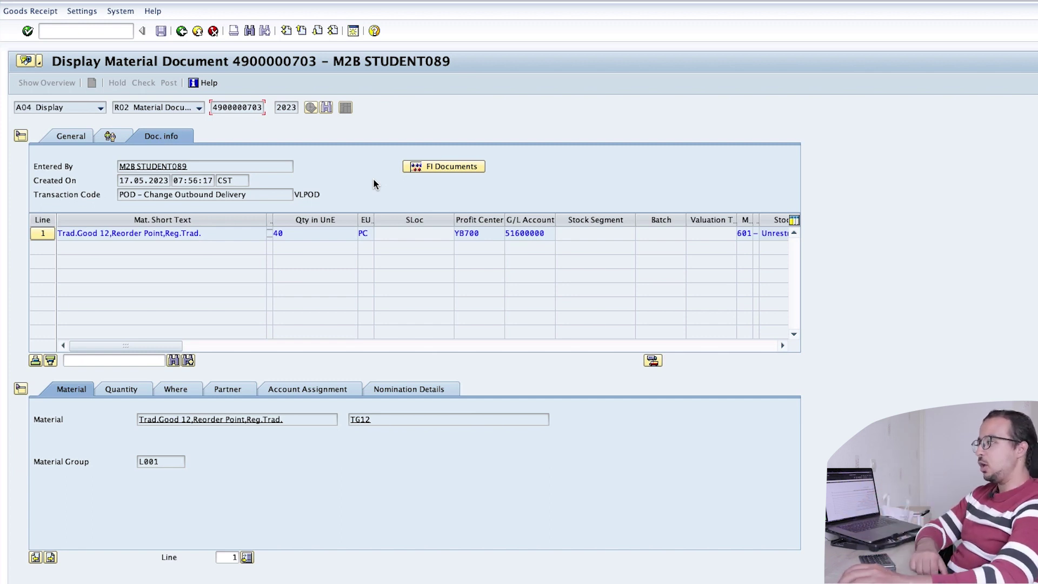
# Step: Examine the quantity, movement type and special stock indicator of the TG12 item in the proof-of-delivery material document
pyautogui.doubleClick(284, 238)
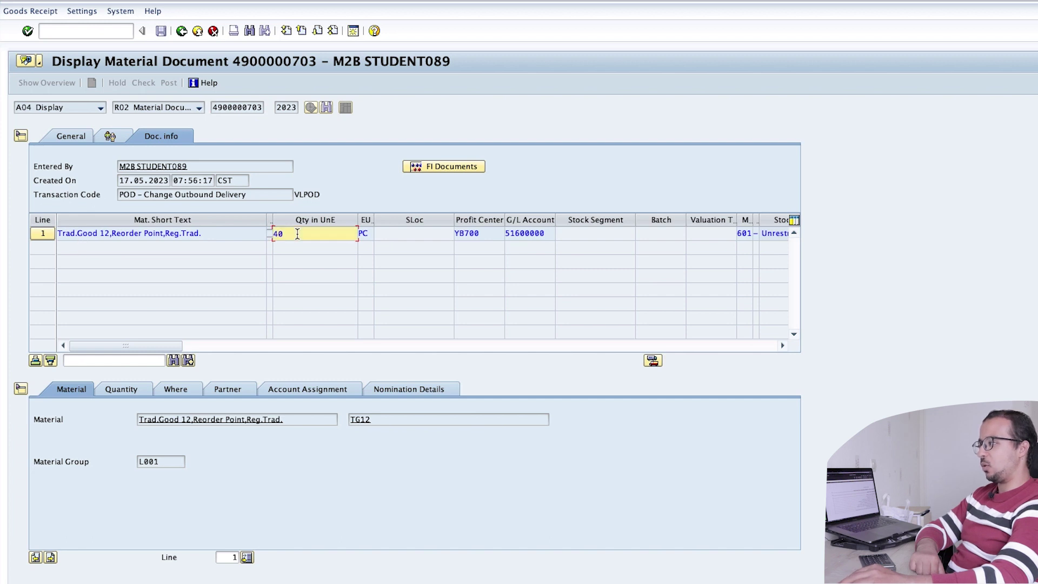
pyautogui.click(173, 390)
pyautogui.doubleClick(145, 419)
pyautogui.click(186, 420)
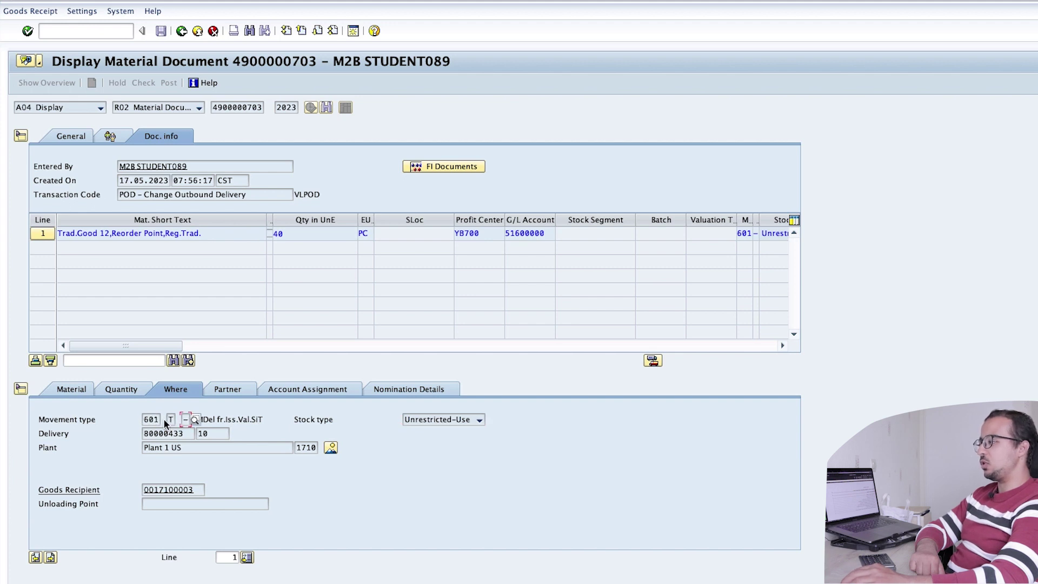
pyautogui.click(169, 421)
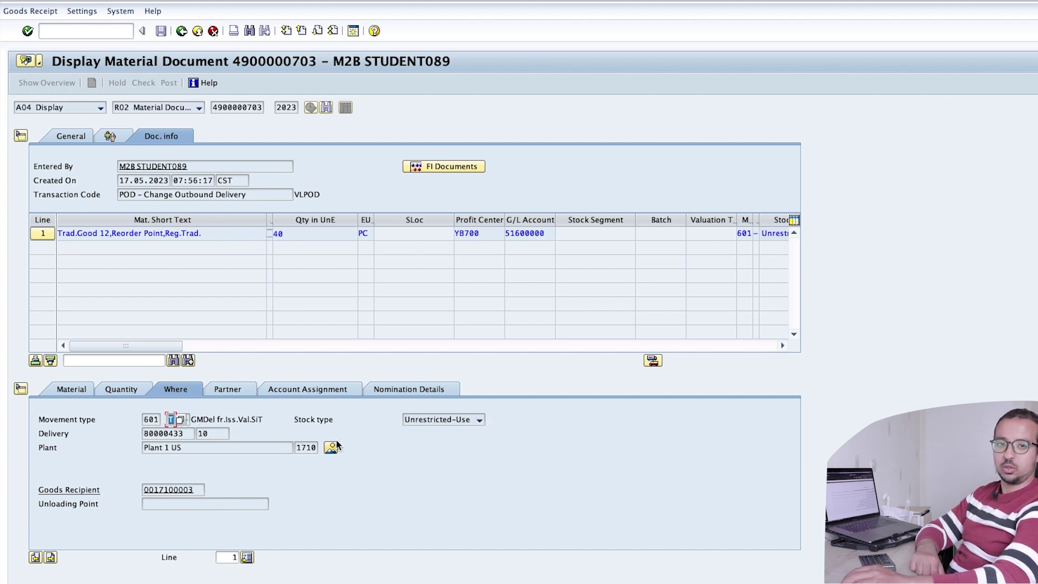
pyautogui.hotkey('ctrl', 'pageup')
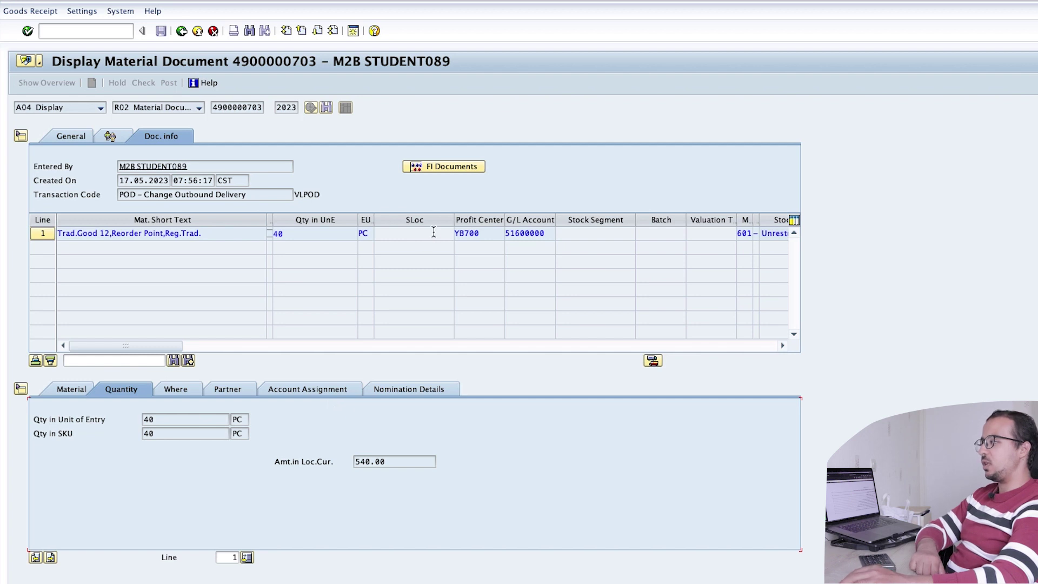
# Step: Examine the G/L account lines of the proof-of-delivery goods issue's accounting document, and return to the document flow
pyautogui.click(443, 168)
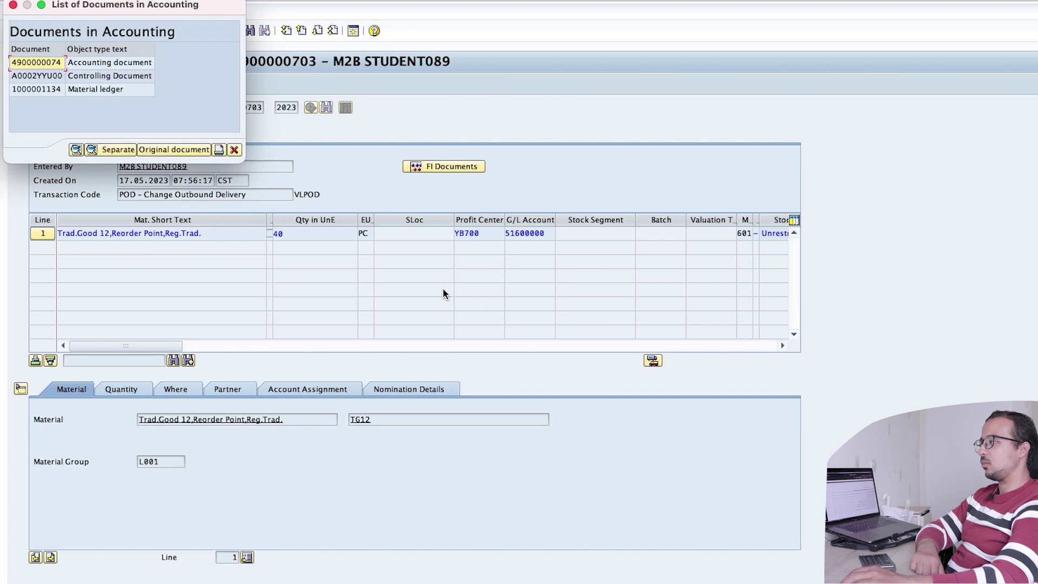
pyautogui.doubleClick(94, 64)
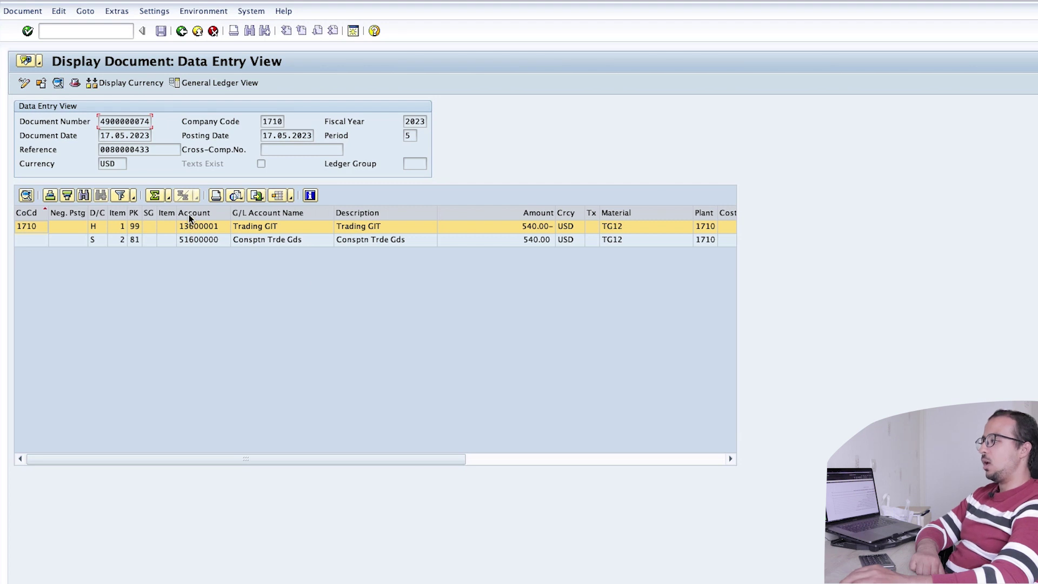
pyautogui.hscroll(3, 254, 239)
pyautogui.hscroll(-3, 238, 230)
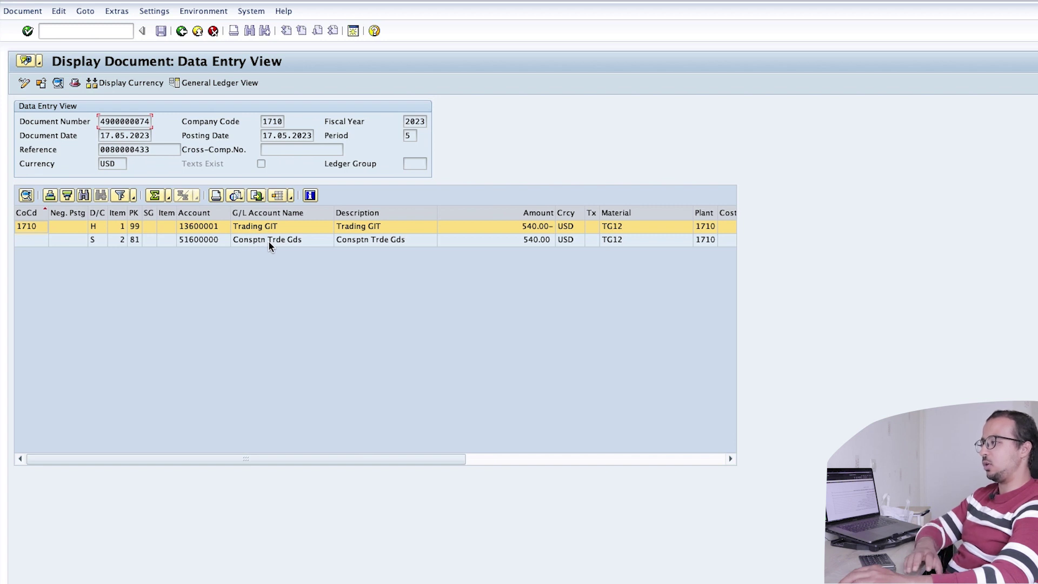
pyautogui.click(247, 227)
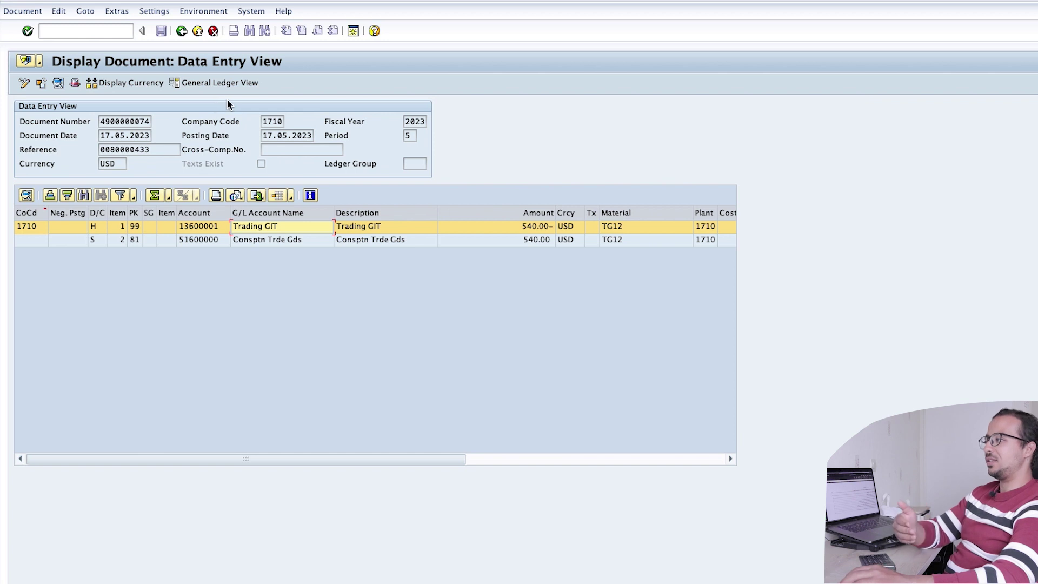
pyautogui.click(180, 32)
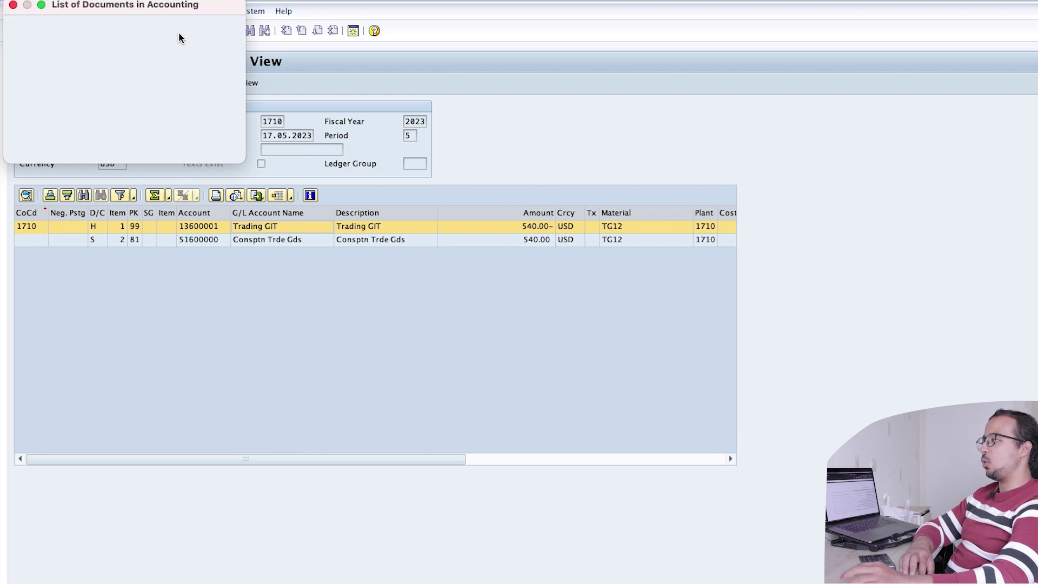
pyautogui.click(234, 150)
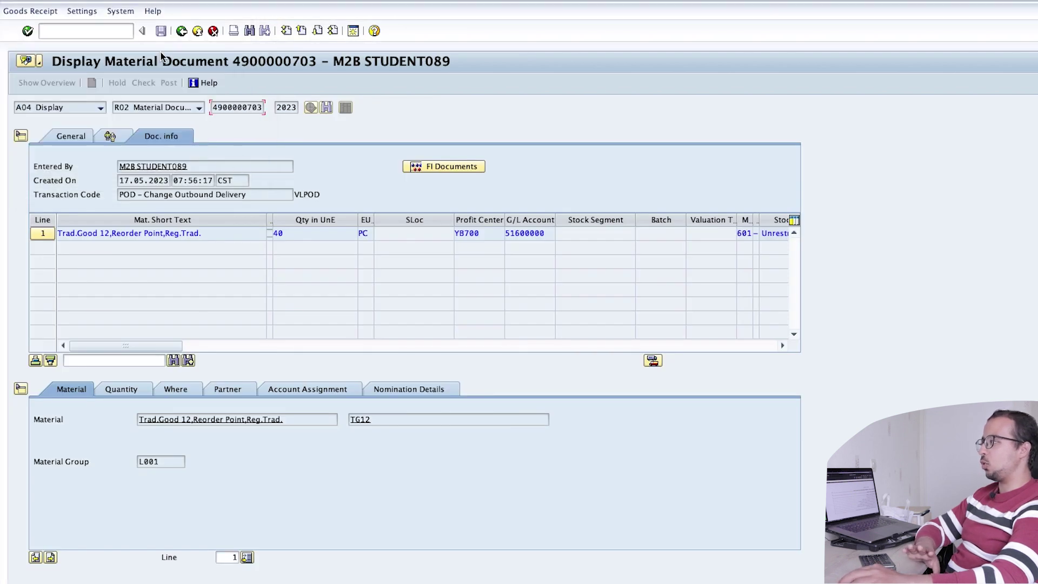
pyautogui.click(181, 31)
# Step: Create an F2 invoice for the TG12 outbound delivery with transaction VF01 and save it
pyautogui.click(105, 31)
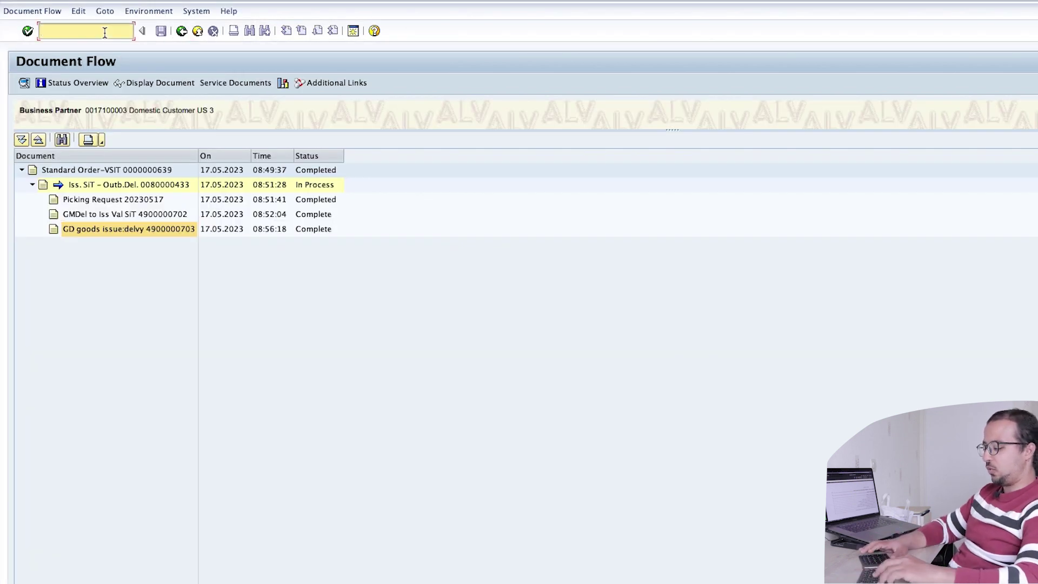
pyautogui.write('/nvf01')
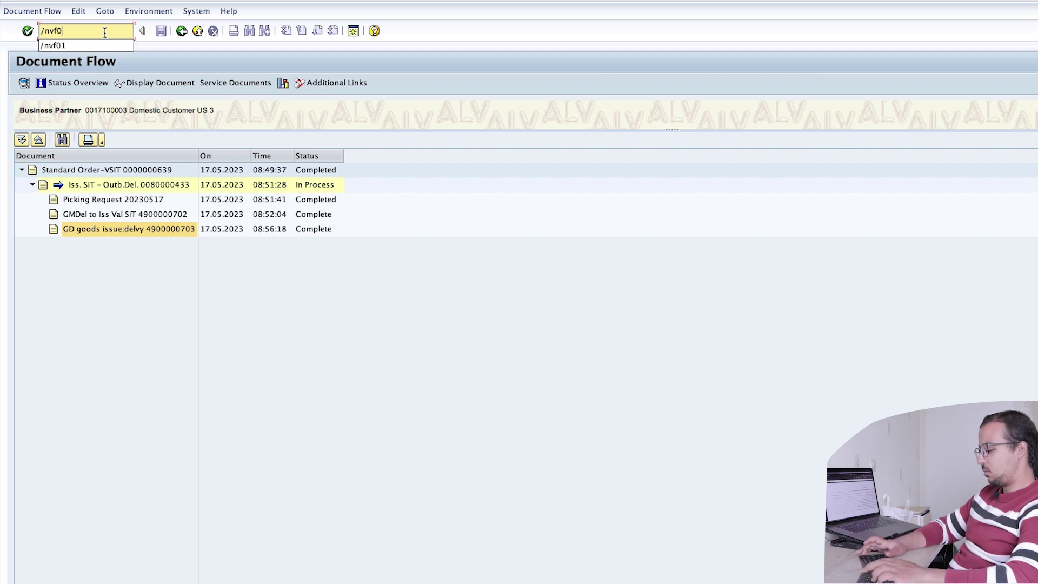
pyautogui.press('Return')
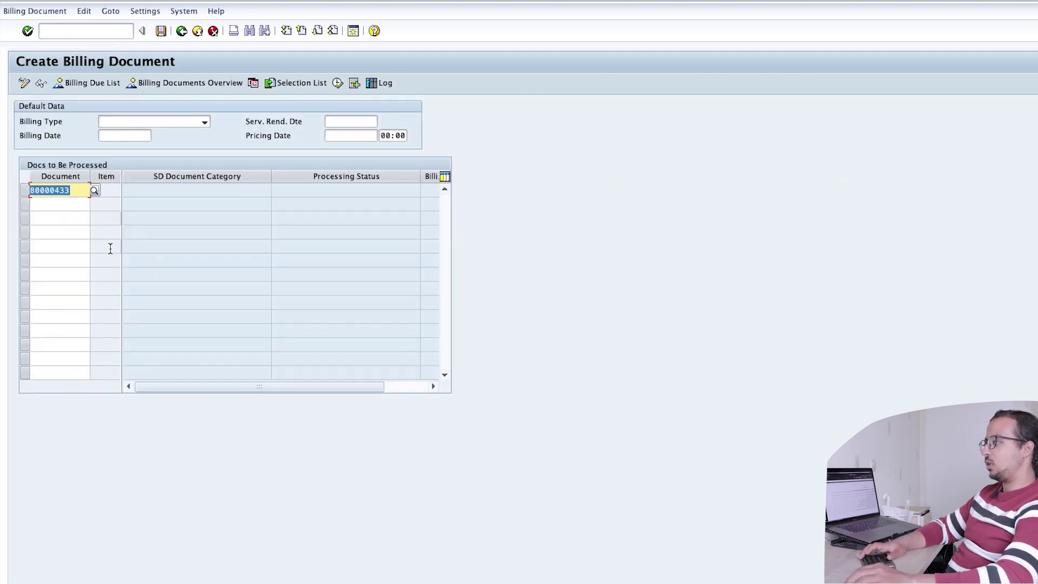
pyautogui.press('Return')
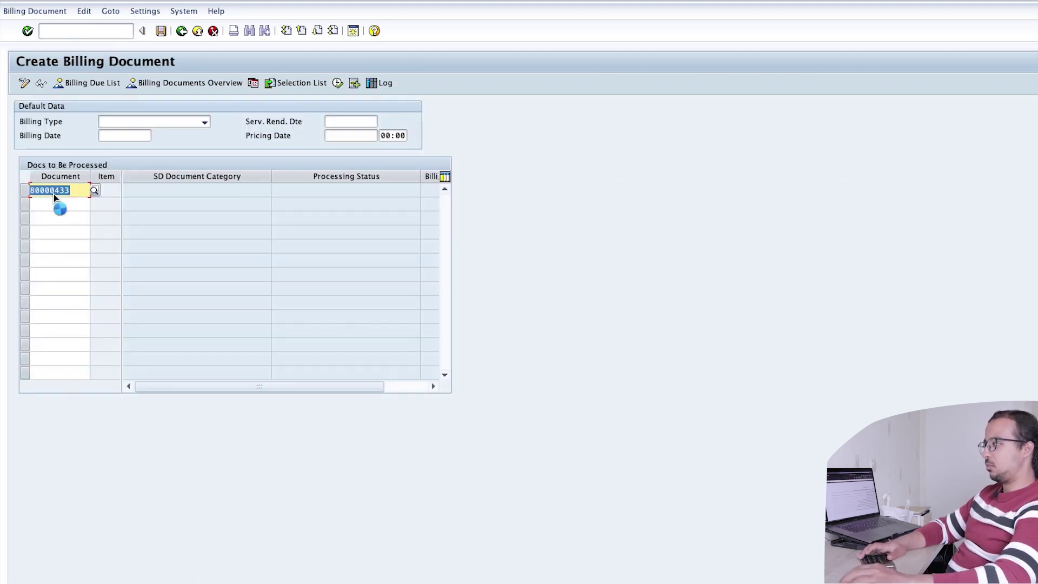
pyautogui.click(161, 31)
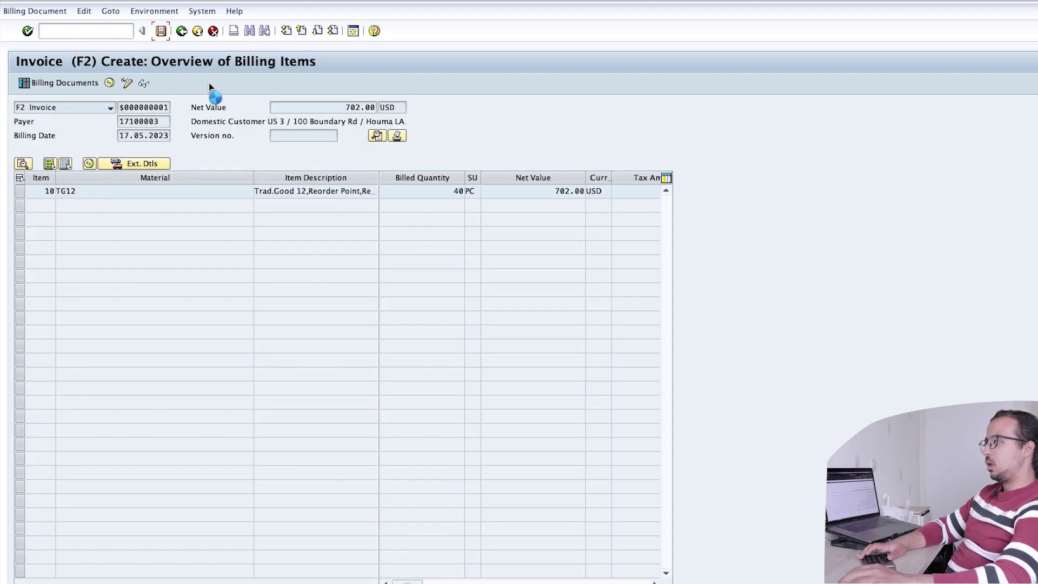
# Step: Display the saved invoice and examine the receivables, revenue and sales tax lines of its accounting document
pyautogui.click(25, 12)
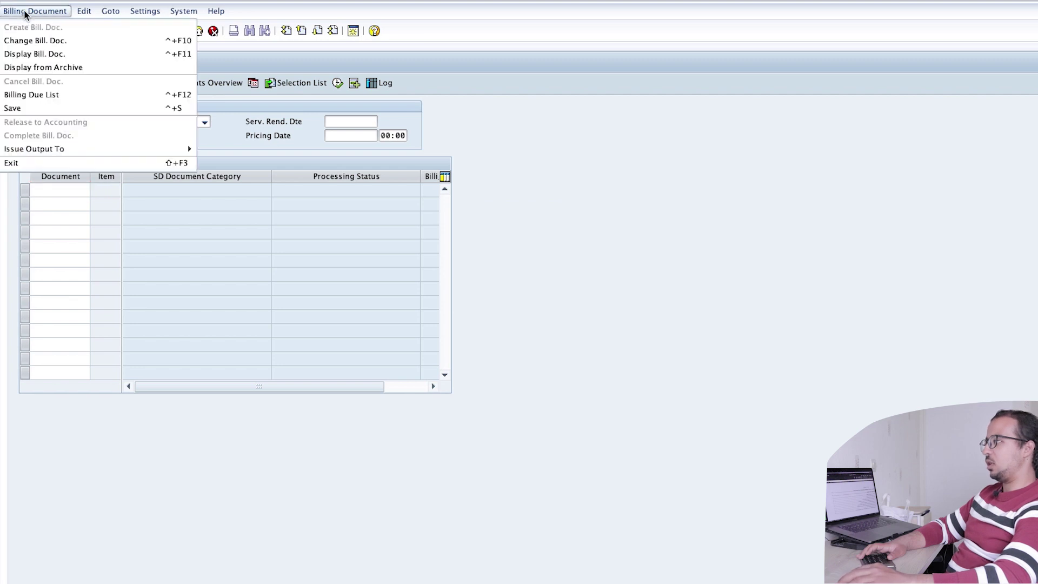
pyautogui.click(41, 54)
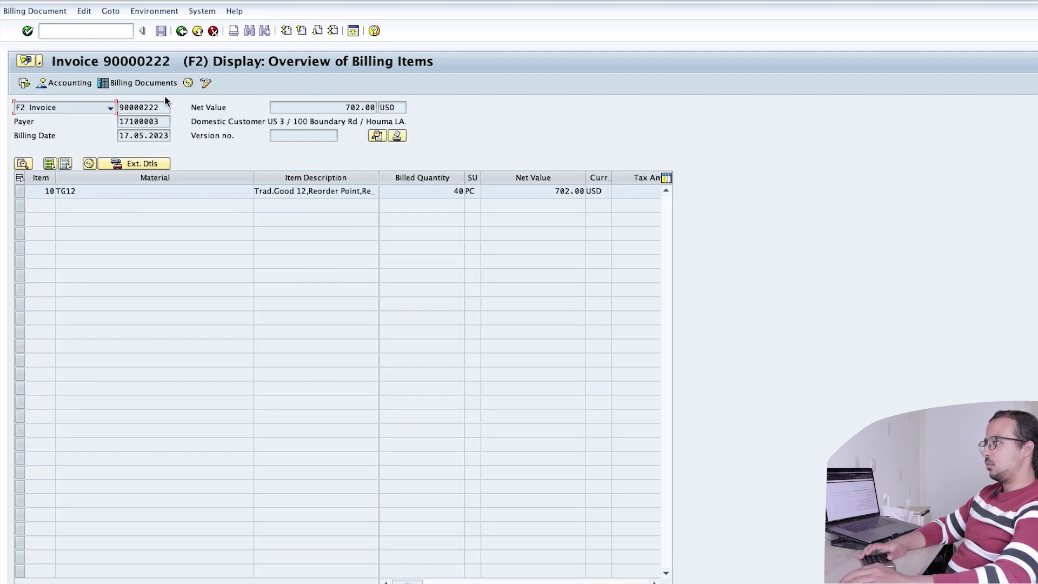
pyautogui.click(54, 84)
pyautogui.doubleClick(116, 63)
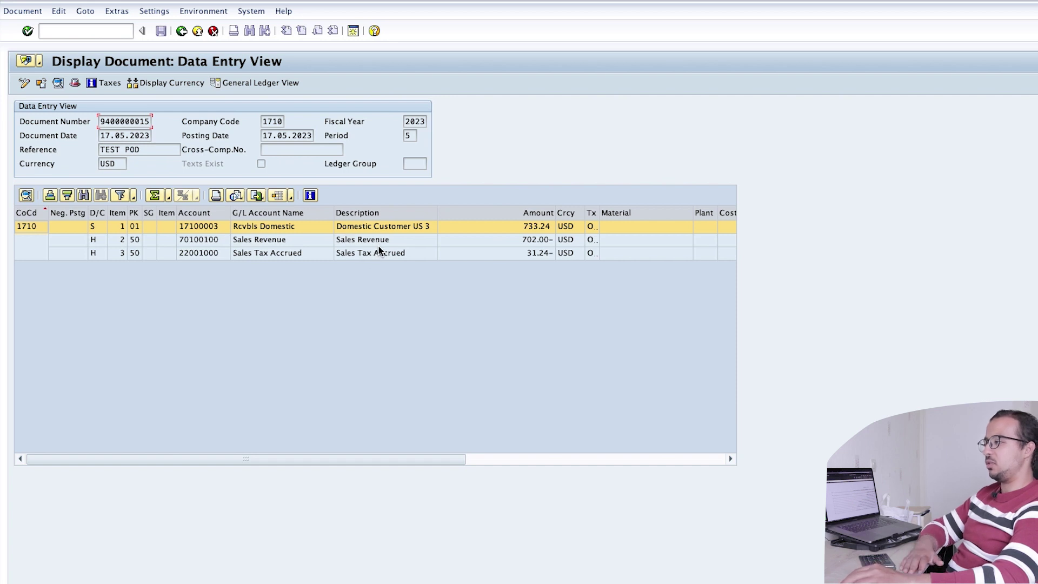
pyautogui.click(512, 252)
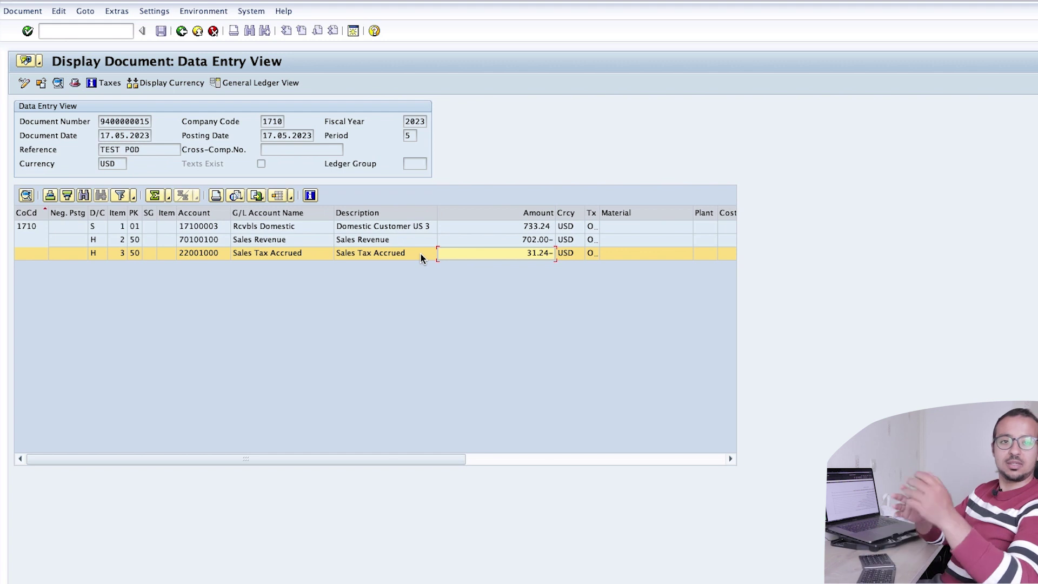